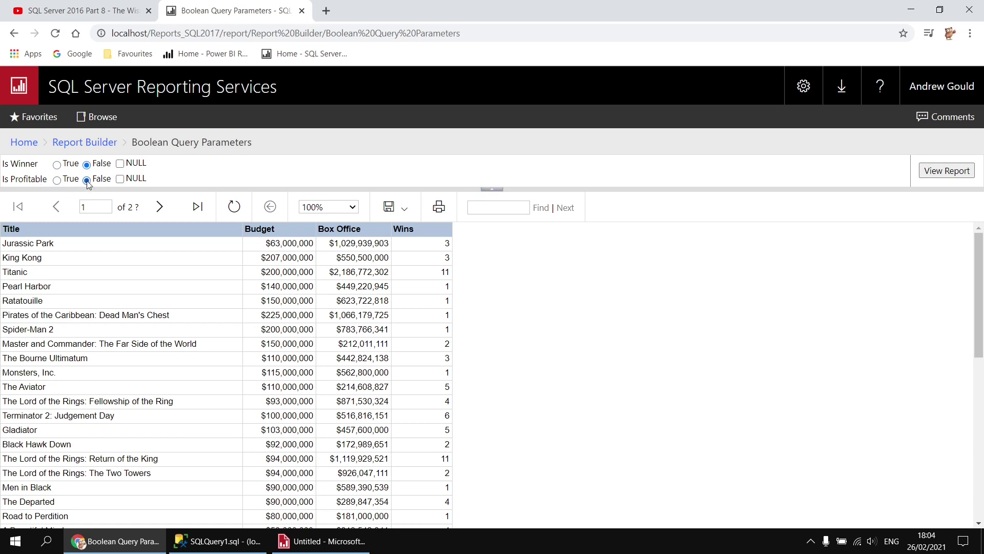
Run the report with Is Winner and Is Profitable both False, with only Is Winner True, and with only Is Profitable True.
{"action": "left_click", "coordinate": [948, 173]}
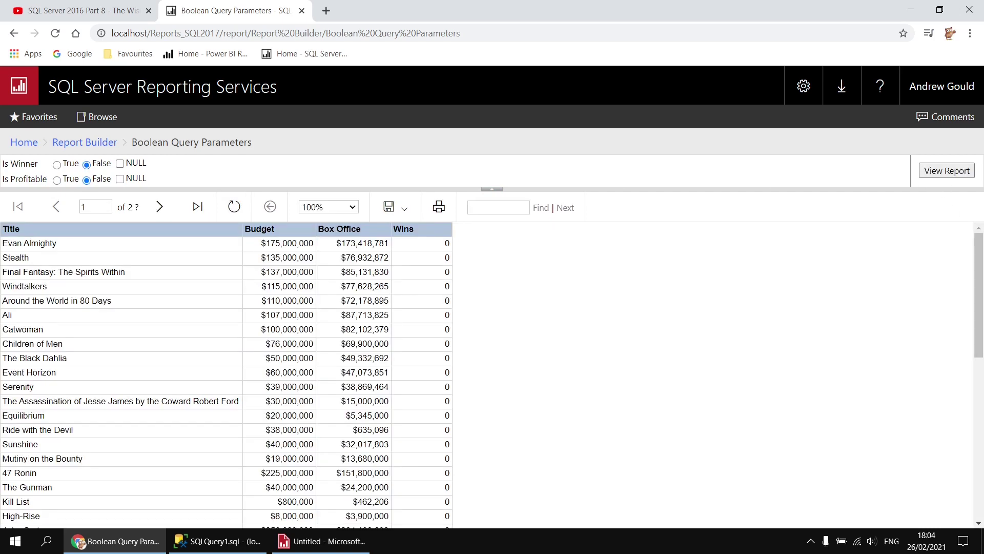
{"action": "left_click", "coordinate": [57, 164]}
{"action": "left_click", "coordinate": [936, 176]}
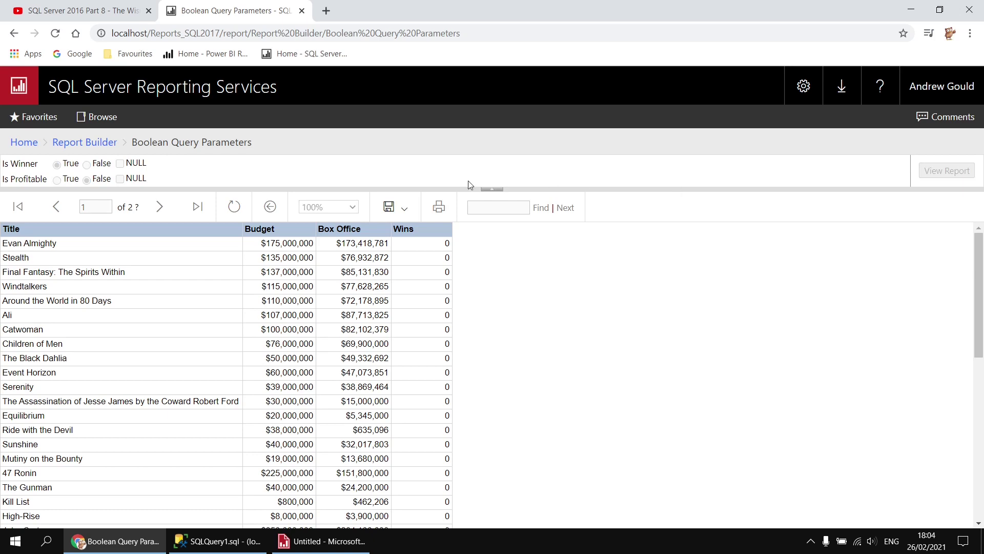
{"action": "left_click", "coordinate": [57, 180]}
{"action": "left_click", "coordinate": [87, 165]}
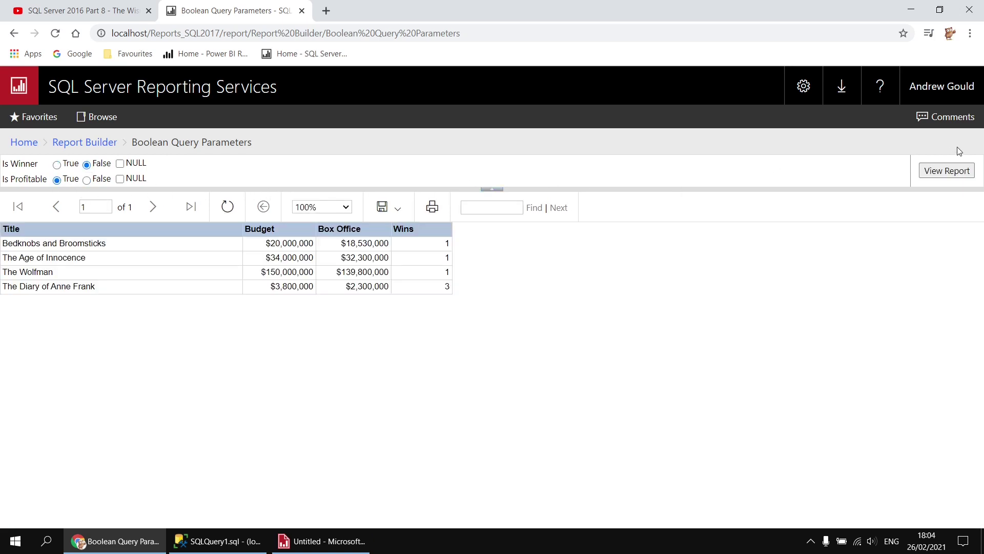
{"action": "left_click", "coordinate": [947, 170]}
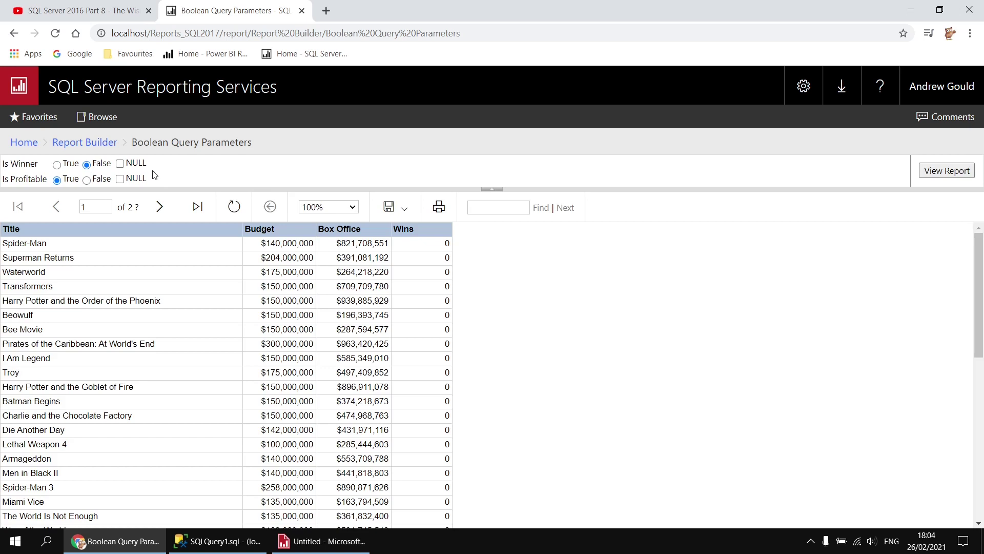
Run the report with Is Winner set to NULL and again with Is Profitable also NULL, and show the Movies database video page.
{"action": "left_click", "coordinate": [120, 164]}
{"action": "left_click", "coordinate": [946, 172]}
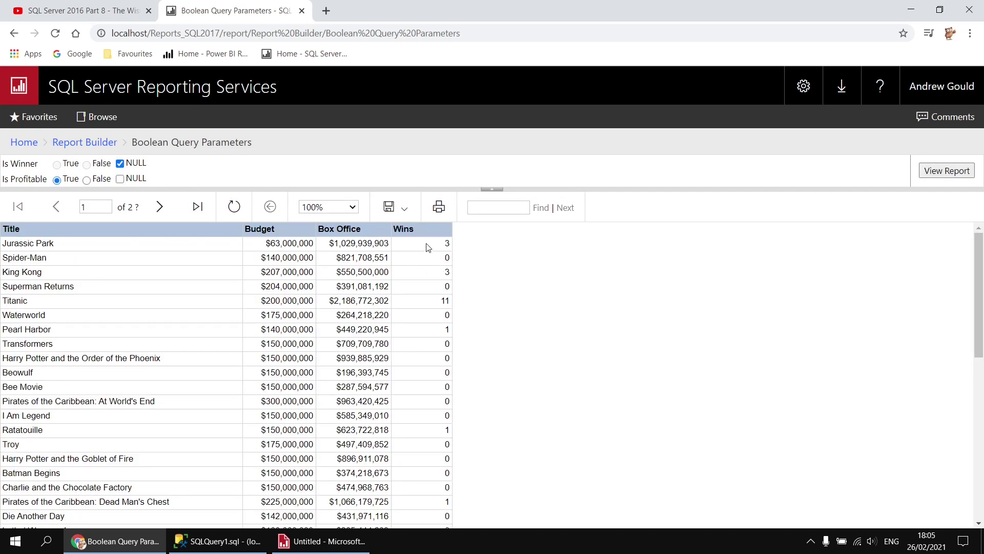
{"action": "left_click", "coordinate": [120, 179]}
{"action": "left_click", "coordinate": [946, 171]}
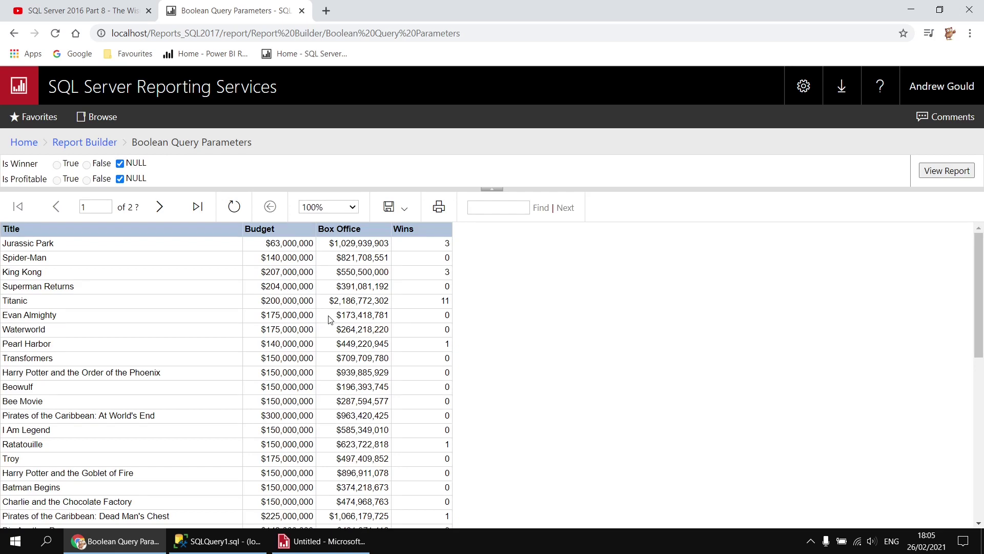
{"action": "left_click", "coordinate": [73, 12]}
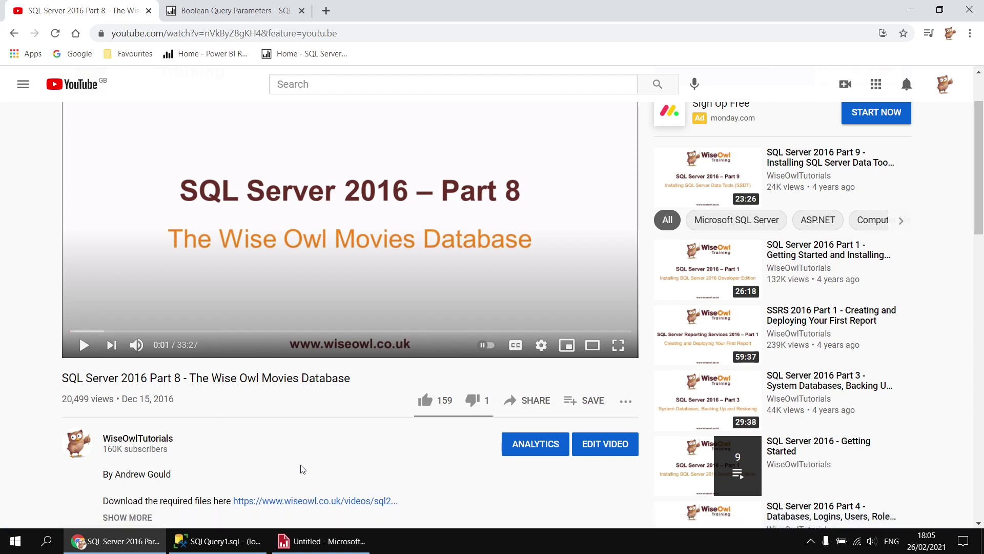
Switch to Report Builder and add a data source named Movies with an embedded connection of type Microsoft SQL Server.
{"action": "left_click", "coordinate": [321, 541]}
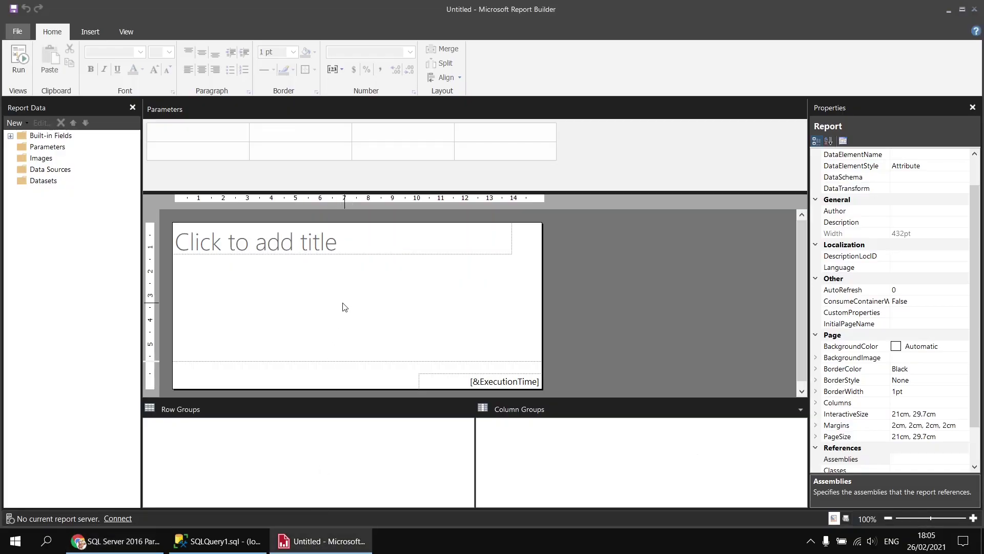
{"action": "right_click", "coordinate": [67, 170]}
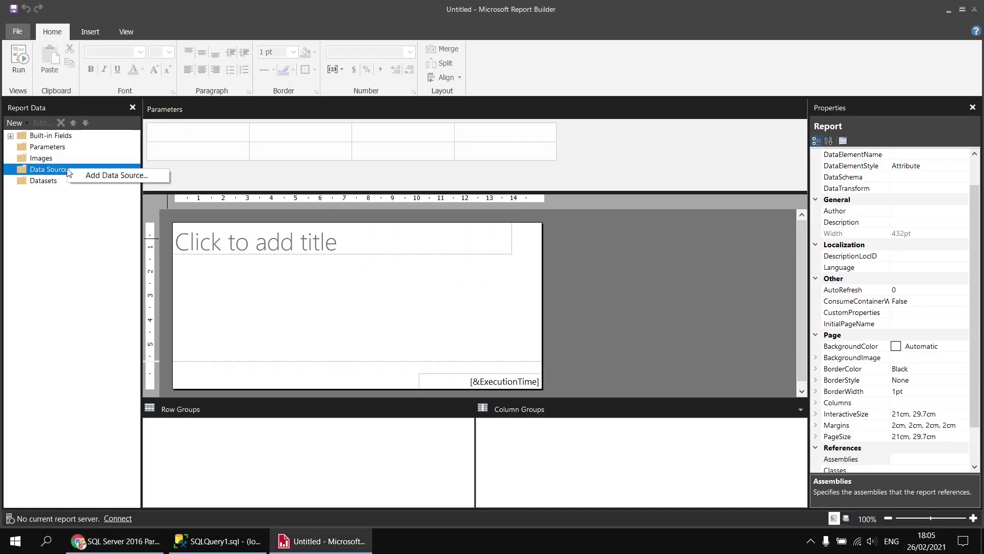
{"action": "left_click", "coordinate": [96, 177]}
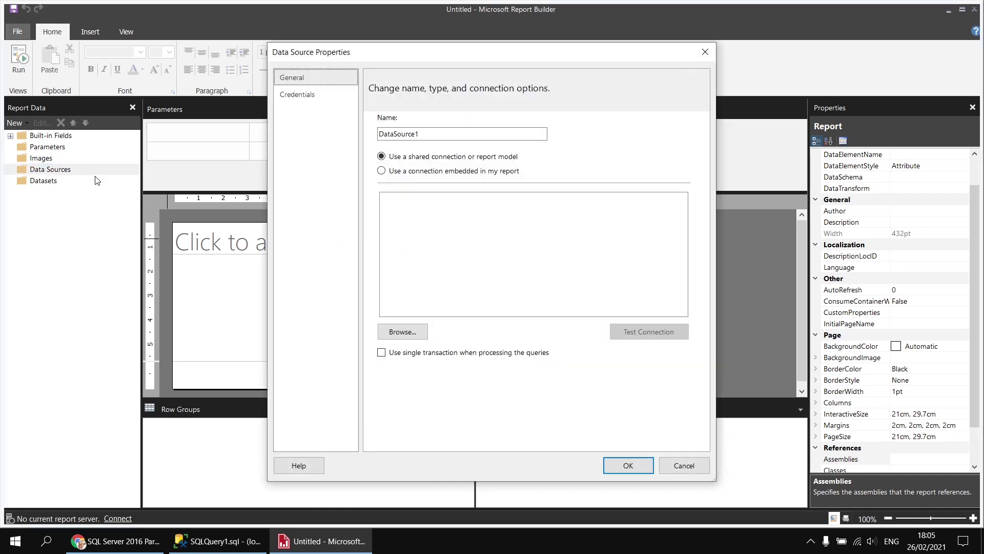
{"action": "double_click", "coordinate": [404, 134]}
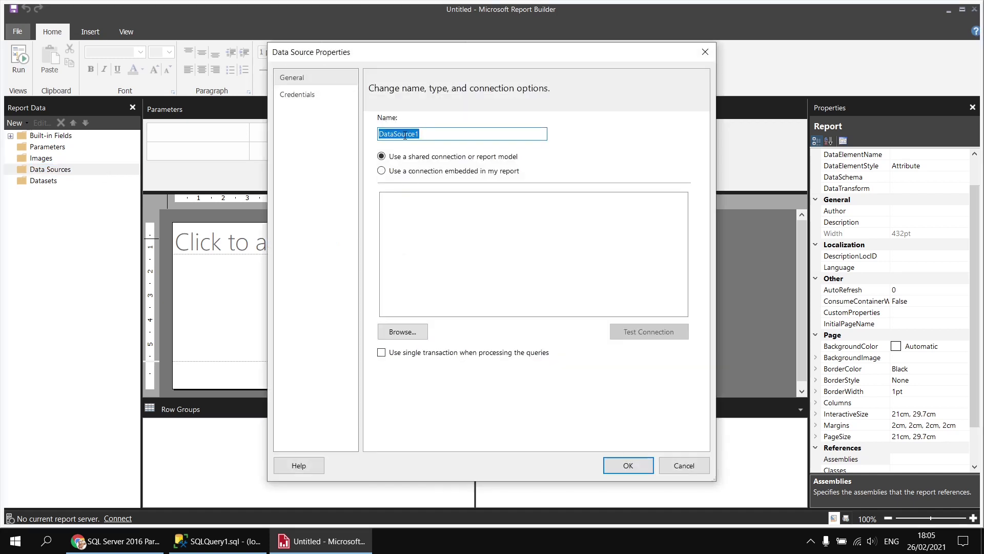
{"action": "type", "text": "ovie"}
{"action": "type", "text": "M"}
{"action": "left_click", "coordinate": [419, 171]}
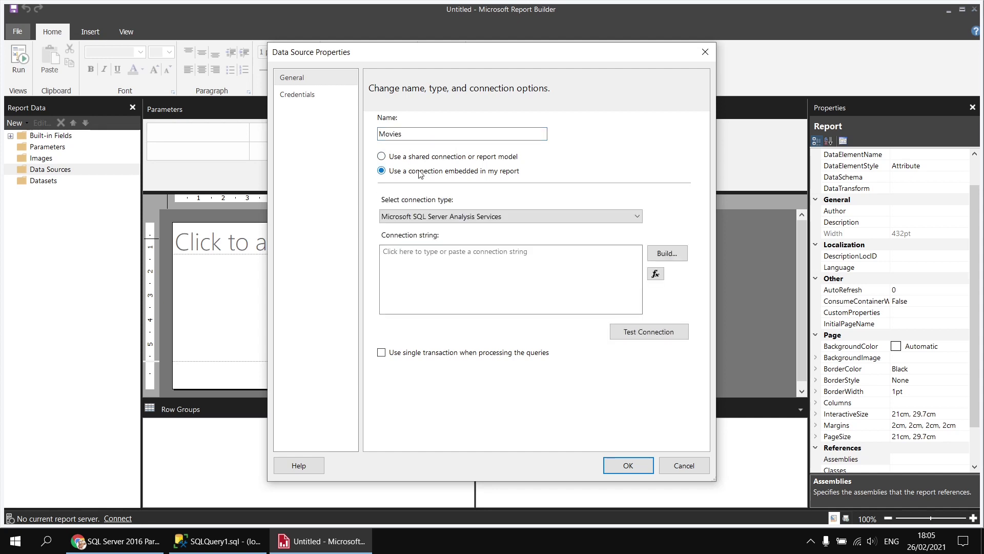
{"action": "left_click", "coordinate": [440, 216]}
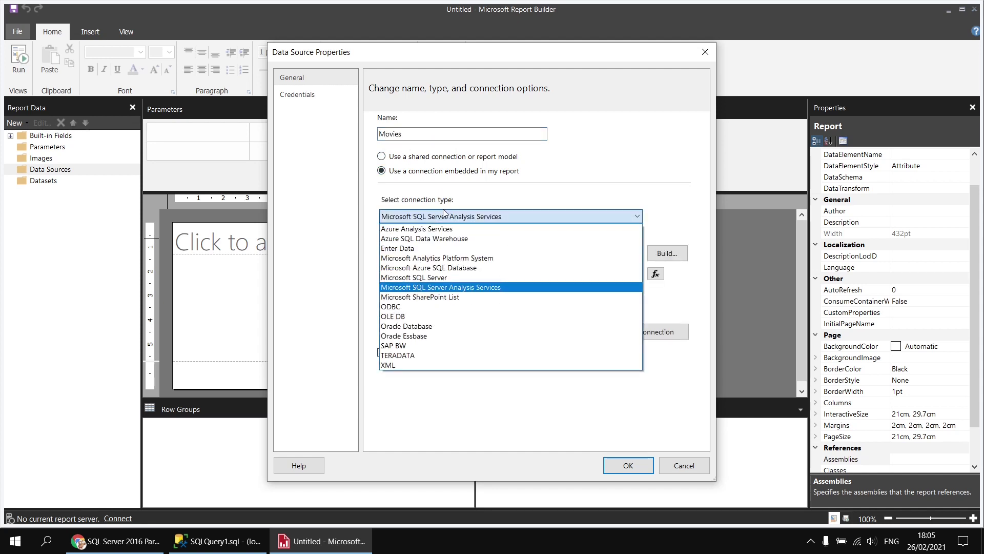
{"action": "left_click", "coordinate": [432, 271]}
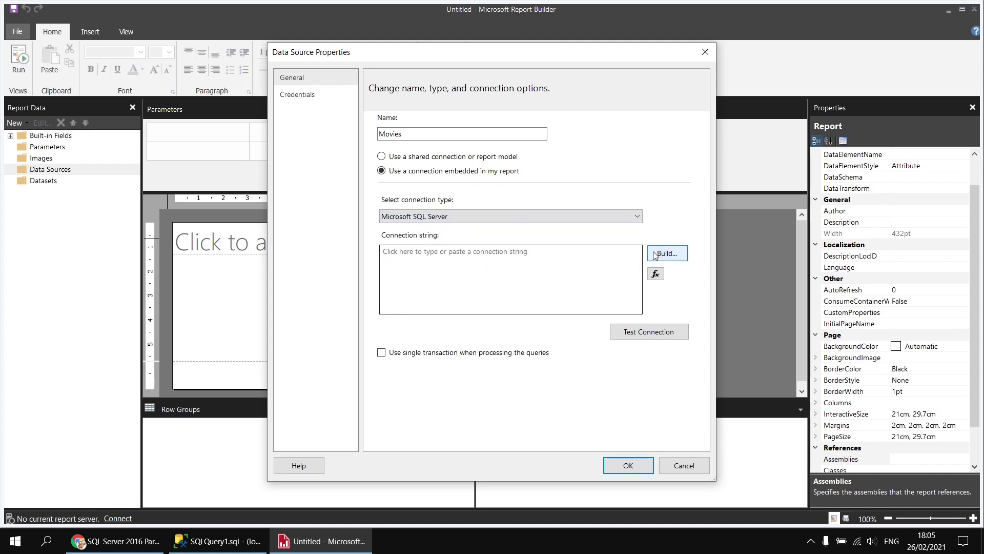
Build the connection to the Movies database on server .\sql2017 and save the data source.
{"action": "left_click", "coordinate": [672, 255]}
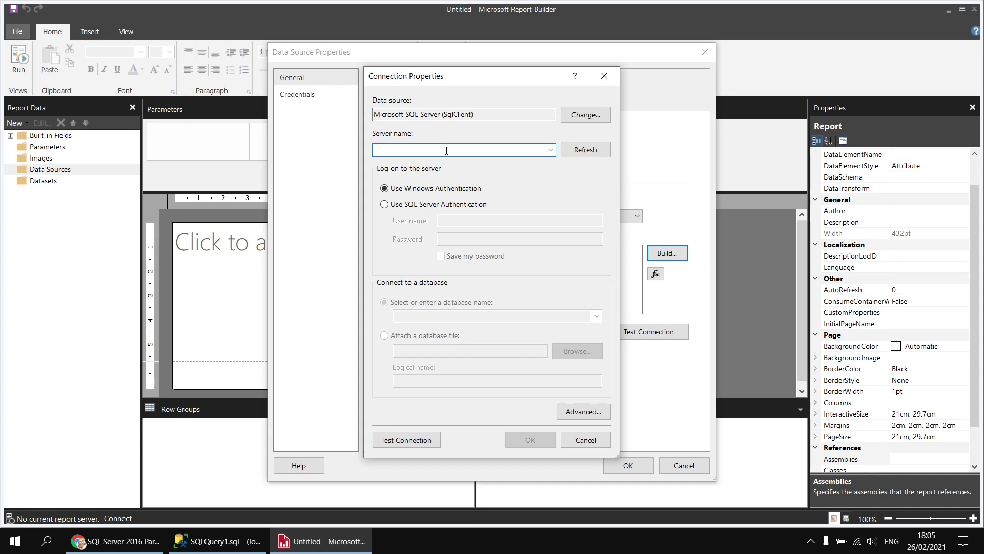
{"action": "type", "text": ".\\sql2017"}
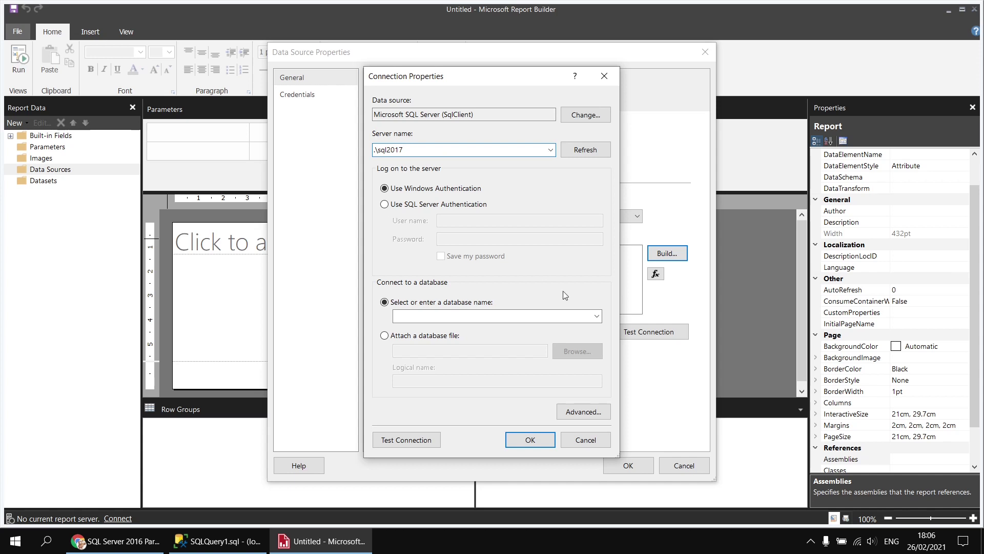
{"action": "left_click", "coordinate": [597, 316]}
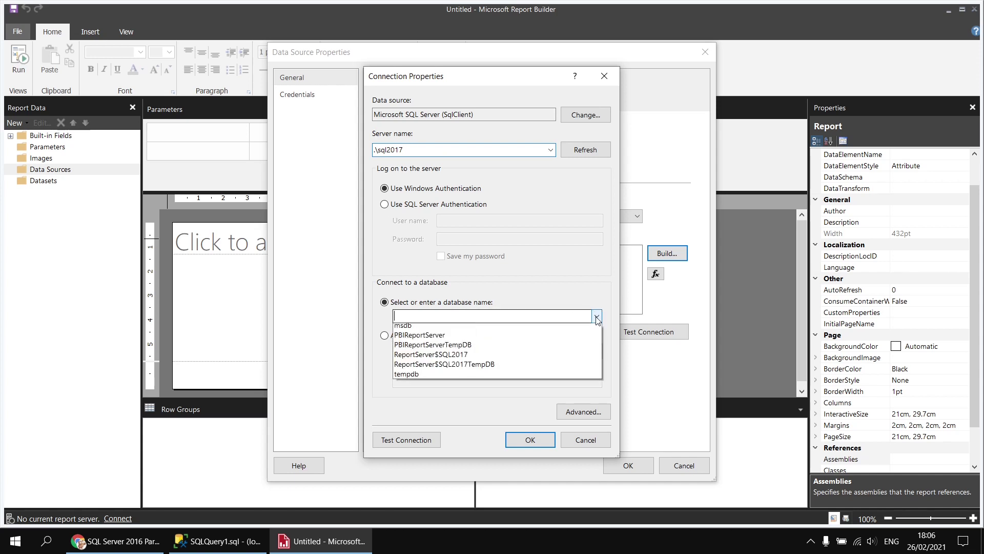
{"action": "left_click", "coordinate": [425, 361]}
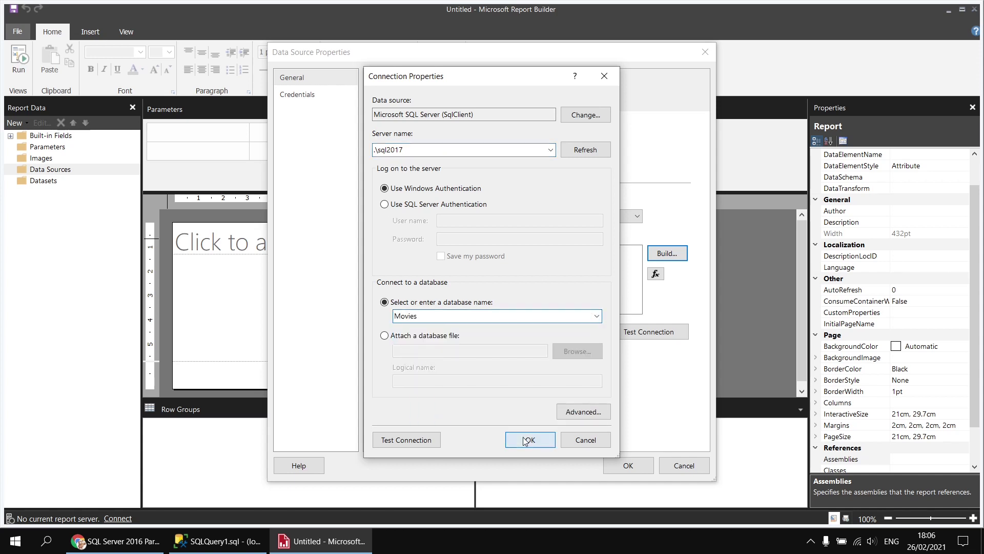
{"action": "left_click", "coordinate": [529, 440]}
{"action": "left_click", "coordinate": [627, 464]}
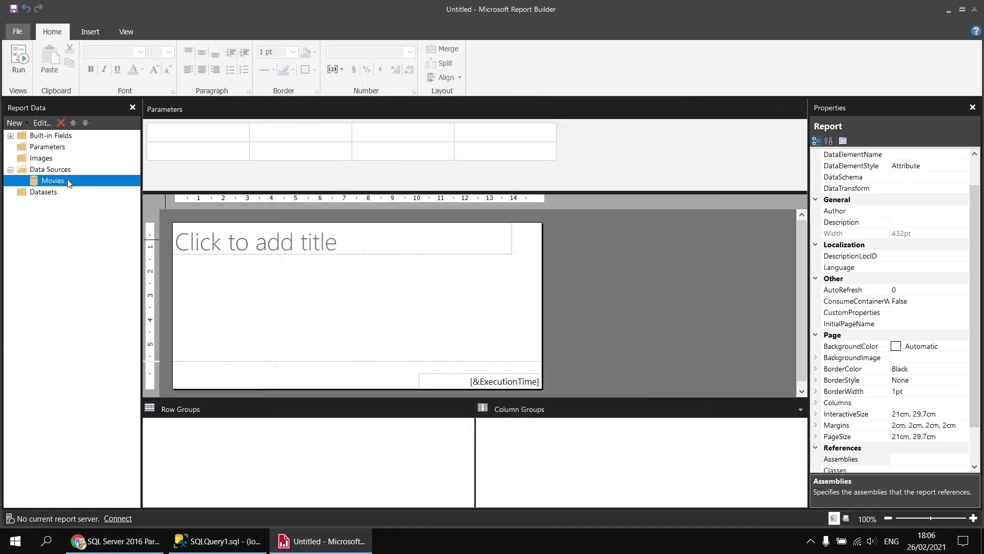
Add an embedded dataset named Ffilms based on the Movies data source.
{"action": "right_click", "coordinate": [70, 183]}
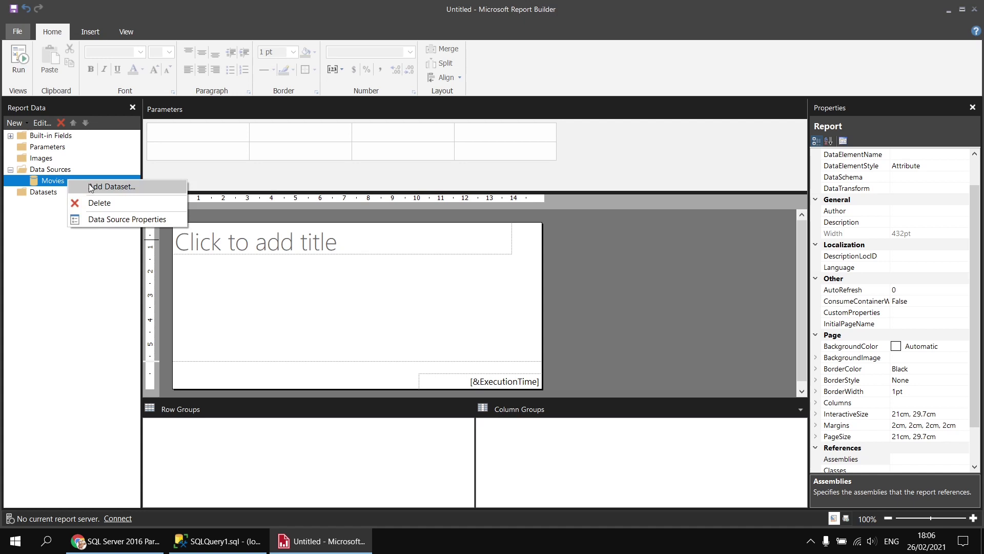
{"action": "left_click", "coordinate": [112, 186]}
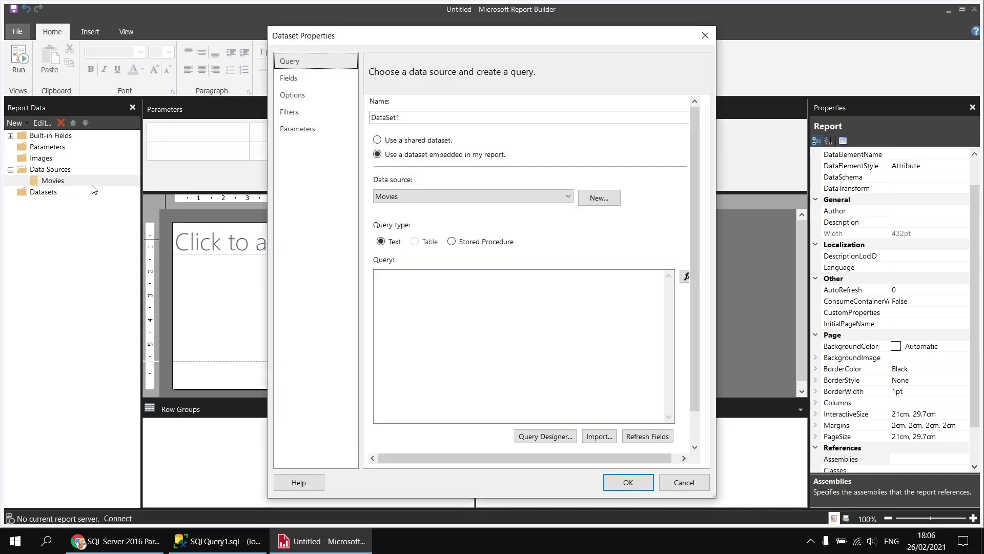
{"action": "double_click", "coordinate": [384, 117]}
{"action": "type", "text": "Ffilms"}
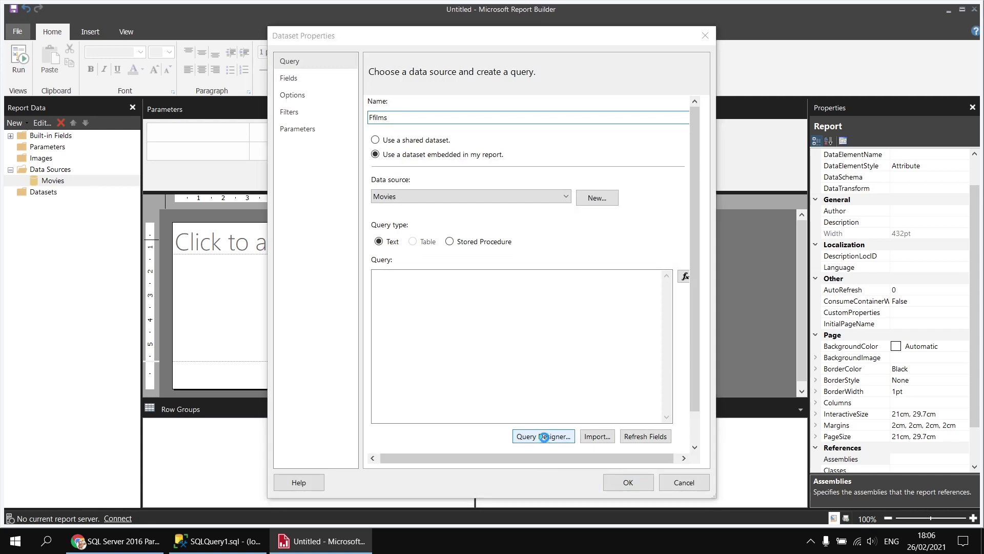
In the Query Designer, select the Film table's Title, BudgetDollars, BoxOfficeDollars and OscarWins fields.
{"action": "left_click", "coordinate": [544, 437]}
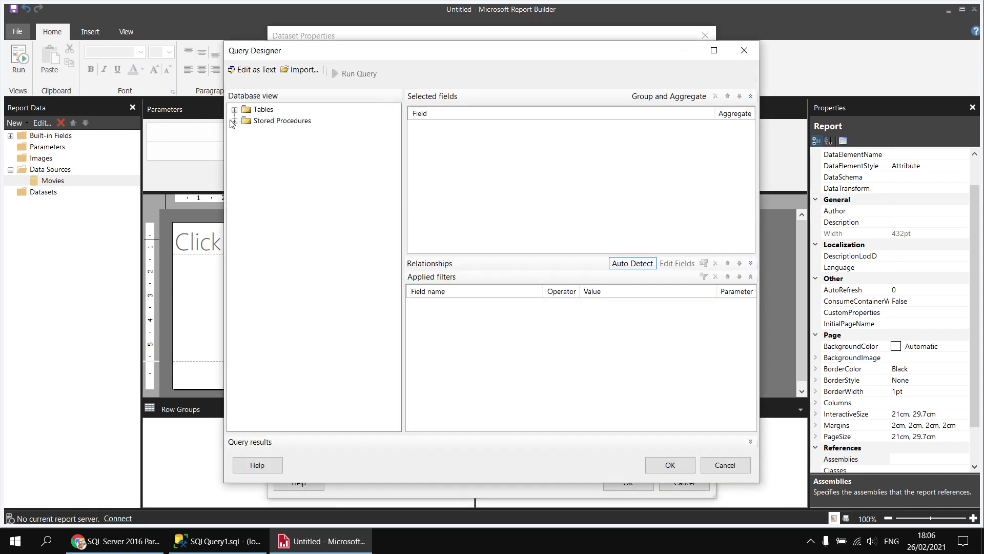
{"action": "left_click", "coordinate": [235, 110]}
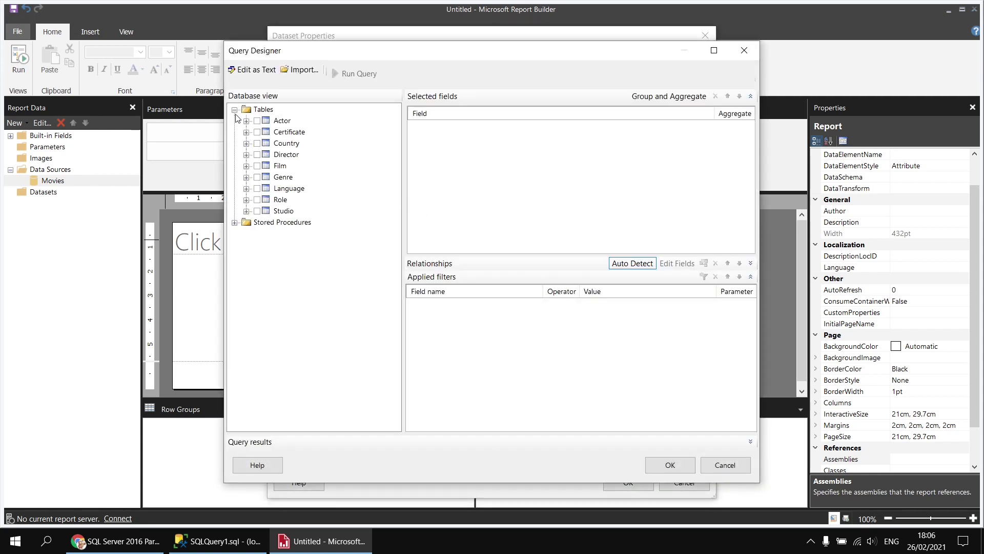
{"action": "left_click", "coordinate": [246, 166]}
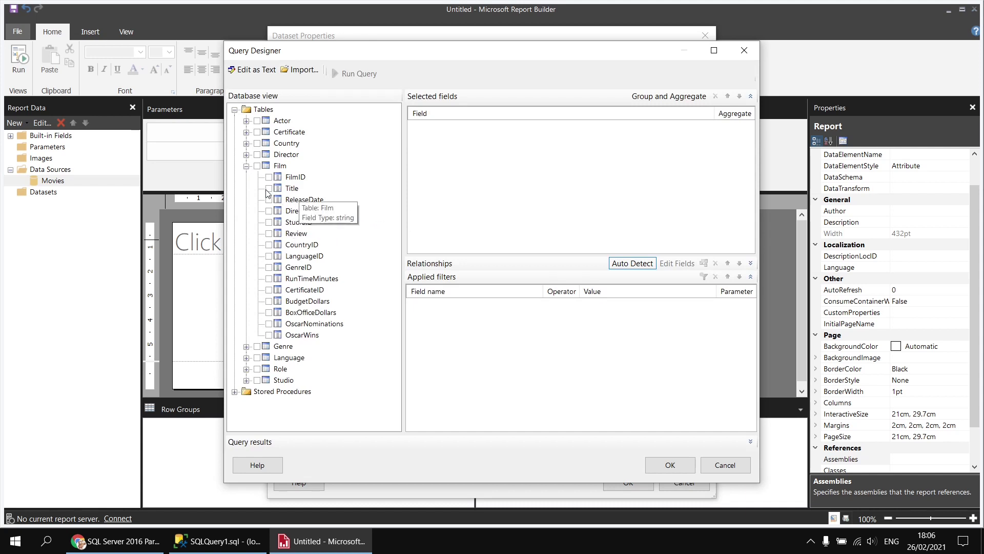
{"action": "left_click", "coordinate": [268, 188]}
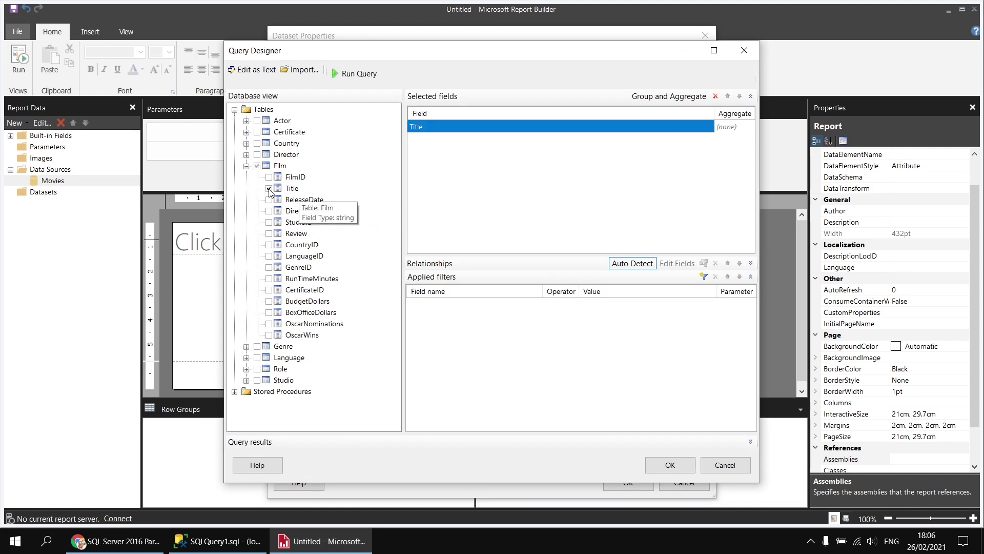
{"action": "left_click", "coordinate": [268, 300]}
{"action": "left_click", "coordinate": [269, 312]}
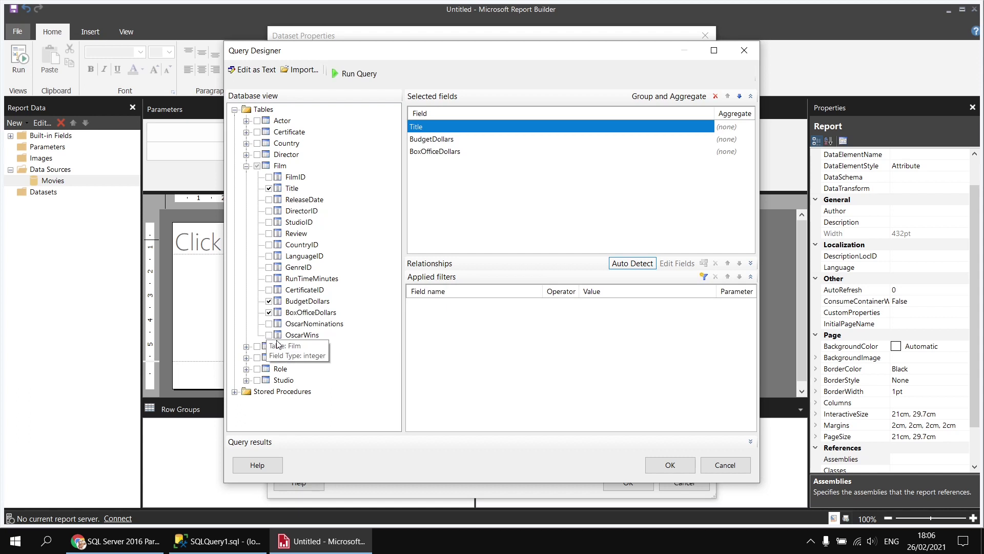
{"action": "left_click", "coordinate": [268, 335]}
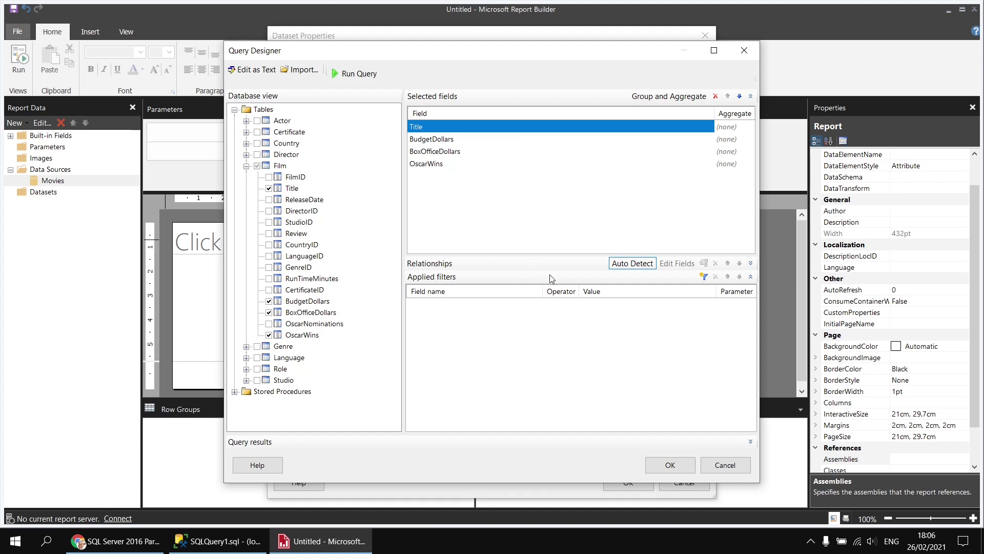
Add a query filter requiring that BudgetDollars is not null.
{"action": "left_click", "coordinate": [703, 277]}
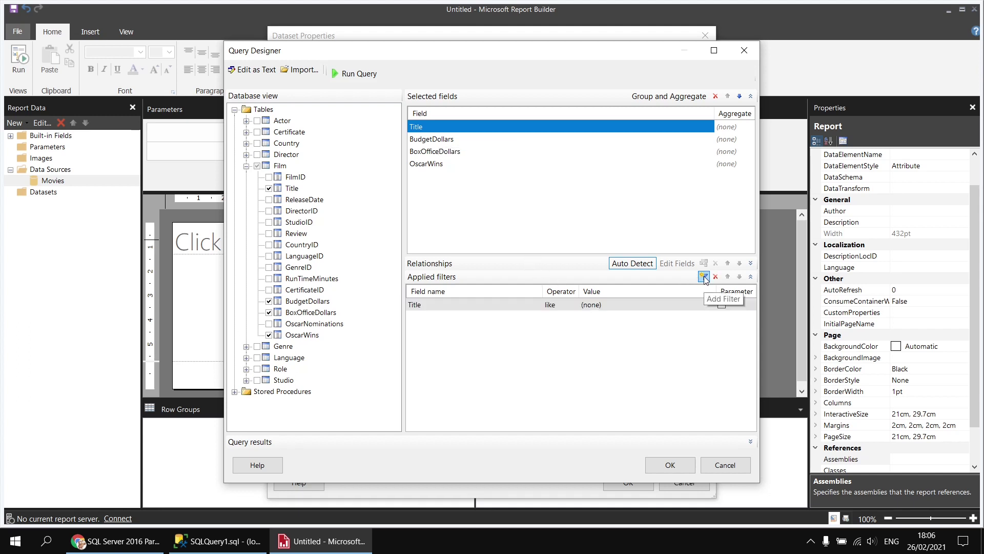
{"action": "left_click", "coordinate": [485, 307]}
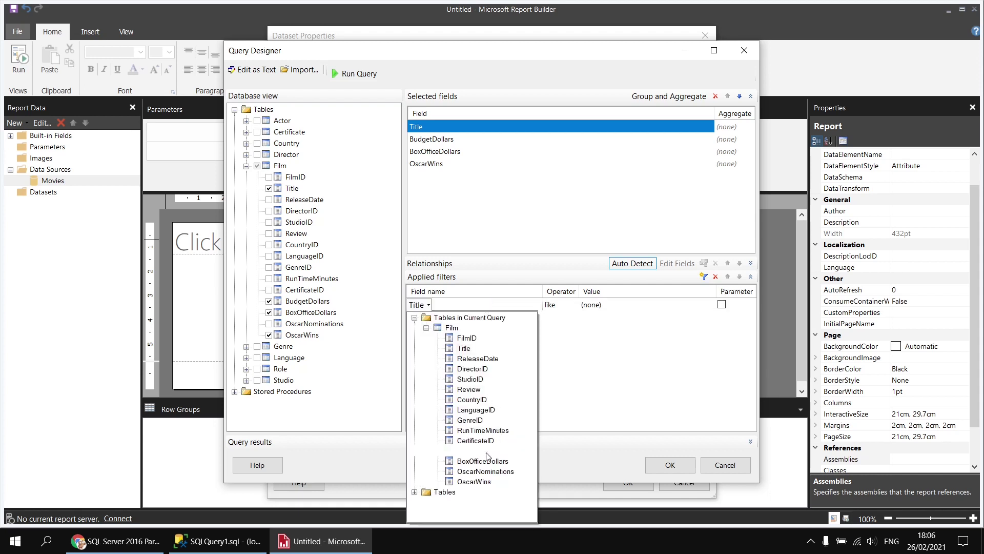
{"action": "left_click", "coordinate": [486, 454]}
{"action": "left_click", "coordinate": [559, 304]}
{"action": "left_click", "coordinate": [563, 329]}
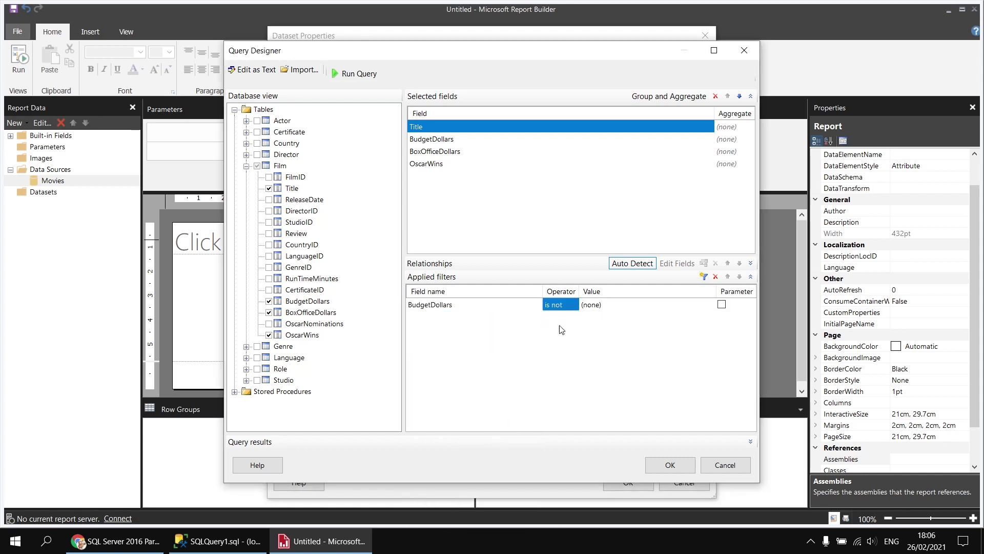
{"action": "left_click", "coordinate": [619, 307]}
{"action": "left_click", "coordinate": [592, 333]}
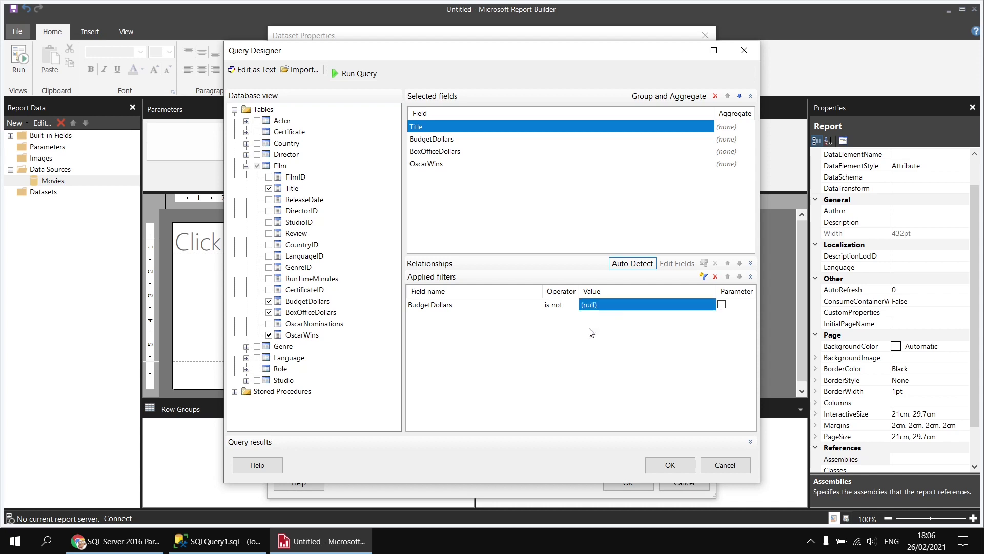
Add a query filter requiring that BoxOfficeDollars is not null, and save the query and dataset.
{"action": "left_click", "coordinate": [704, 276]}
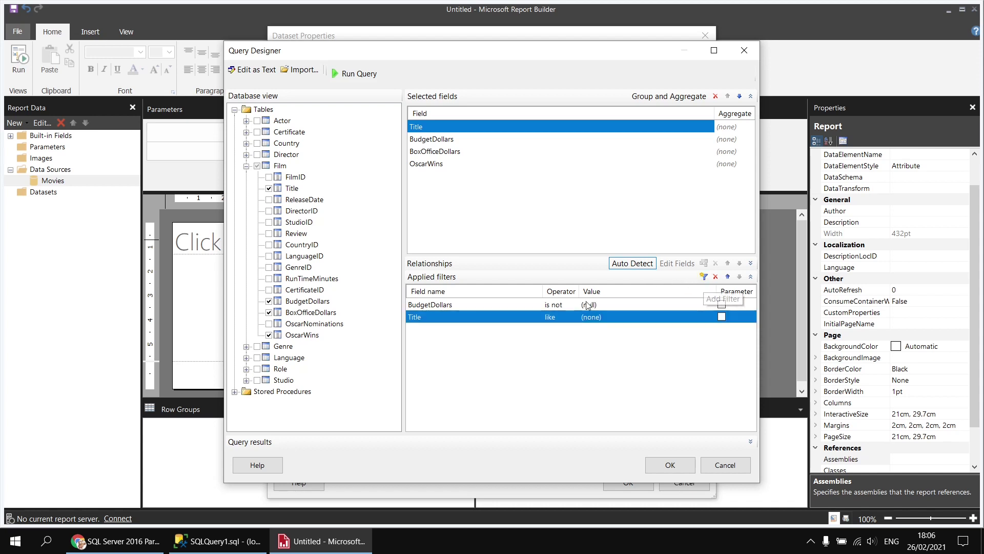
{"action": "left_click", "coordinate": [429, 318]}
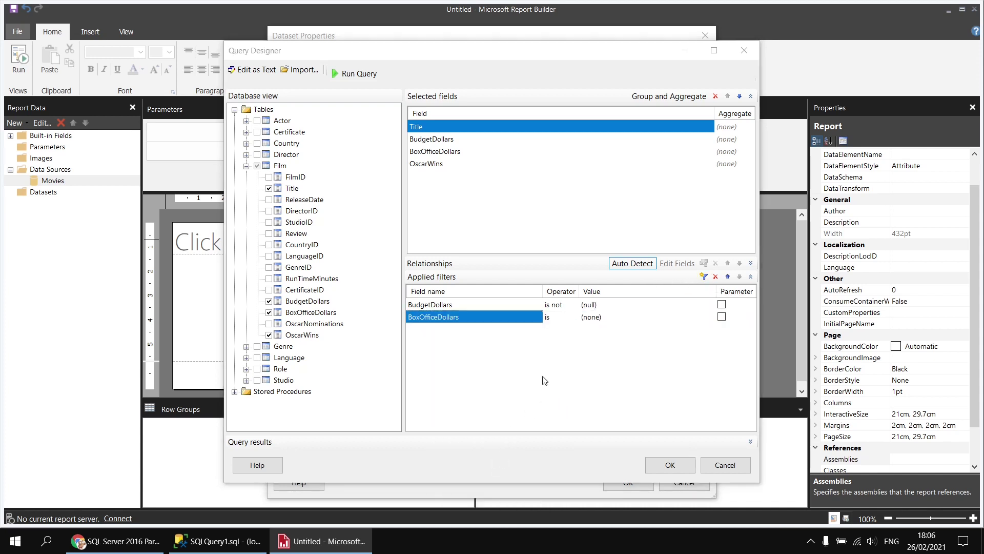
{"action": "left_click", "coordinate": [503, 461]}
{"action": "left_click", "coordinate": [563, 320]}
{"action": "left_click", "coordinate": [560, 338]}
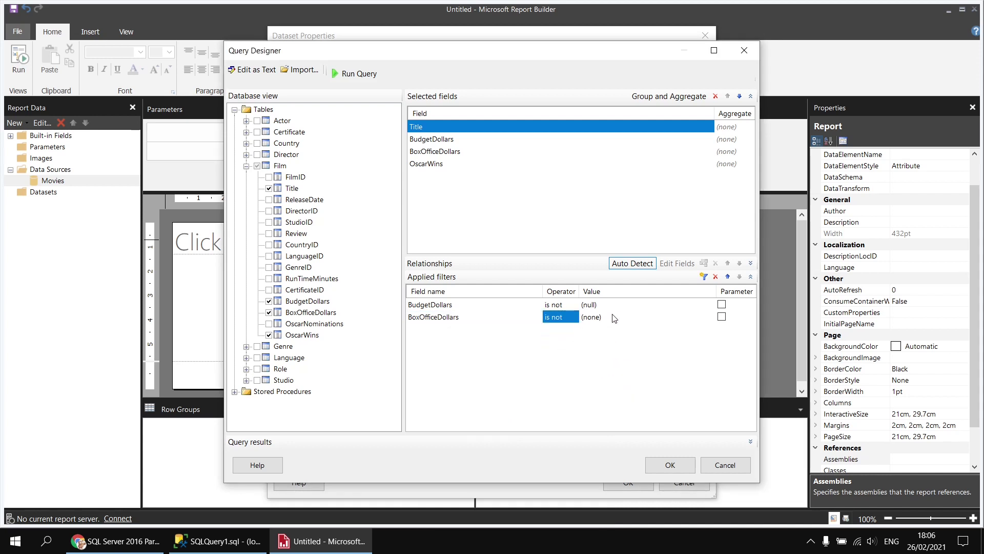
{"action": "left_click", "coordinate": [613, 317]}
{"action": "left_click", "coordinate": [596, 343]}
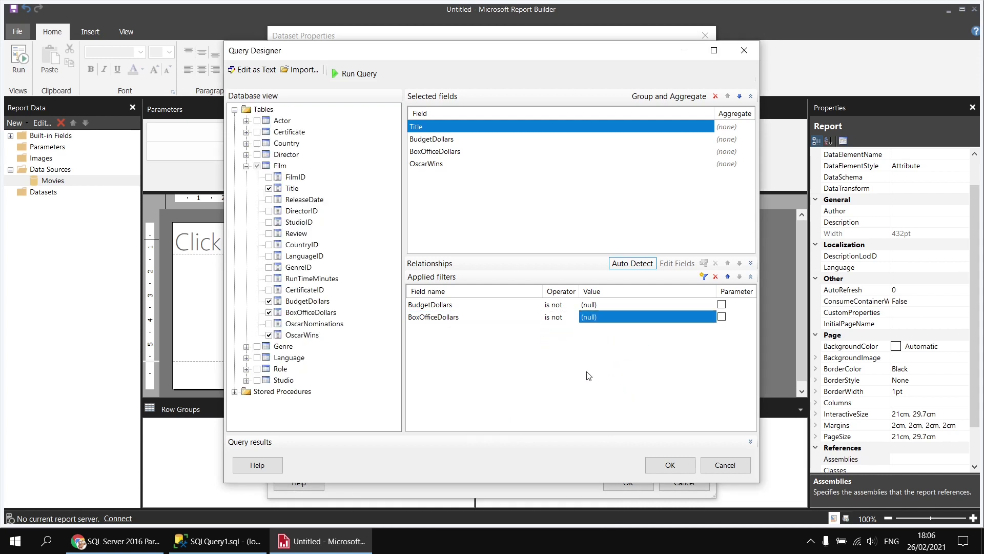
{"action": "left_click", "coordinate": [668, 464]}
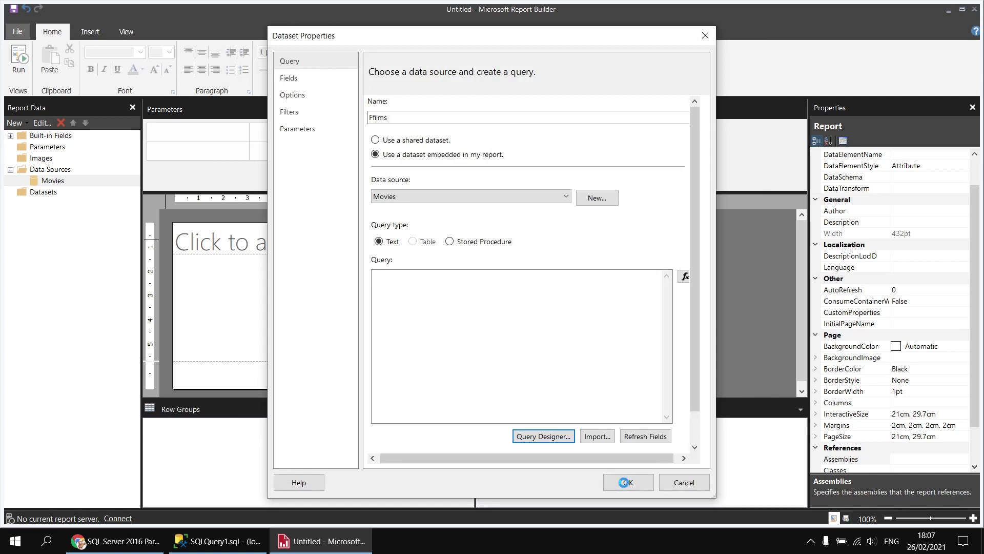
{"action": "left_click", "coordinate": [624, 482]}
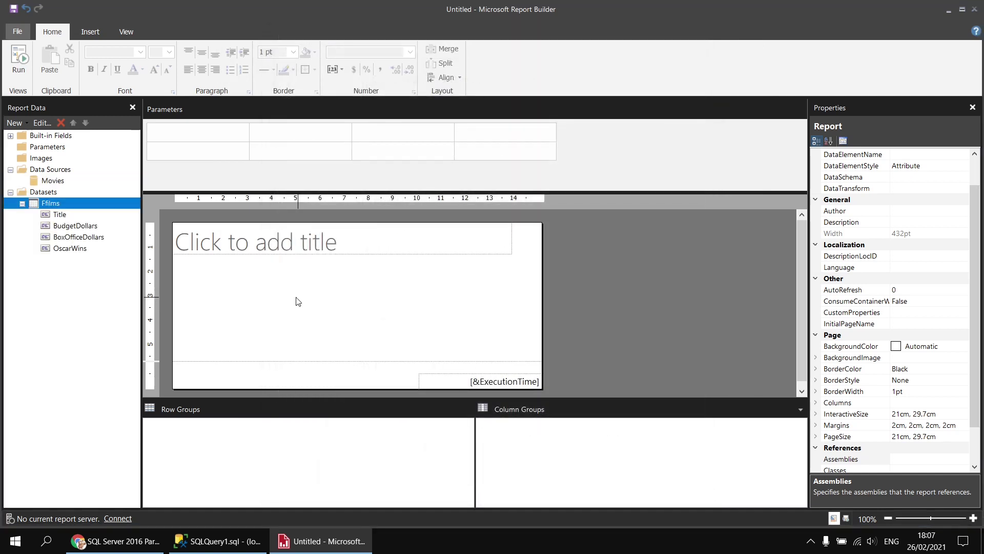
Remove the page footer and delete the title text box from the report.
{"action": "right_click", "coordinate": [244, 382]}
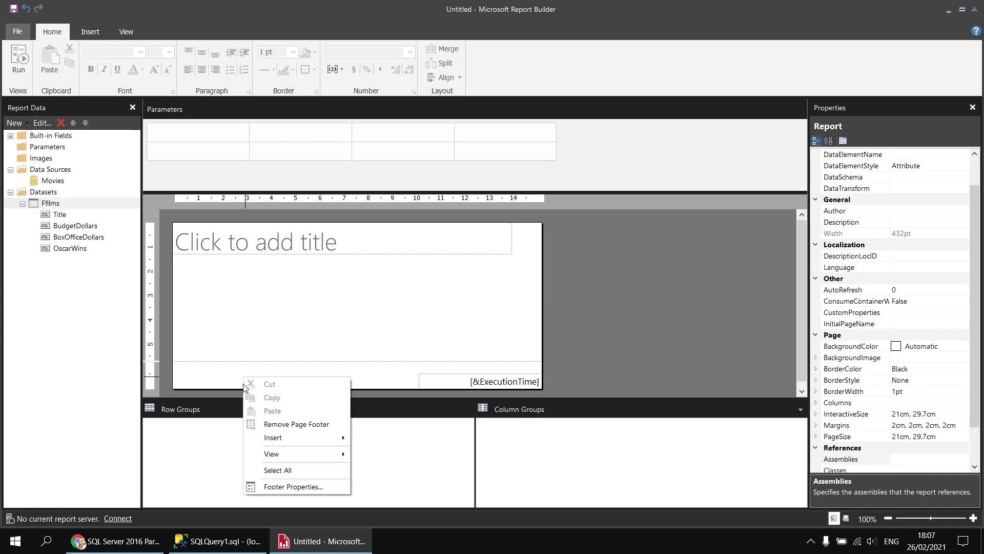
{"action": "left_click", "coordinate": [281, 424]}
{"action": "left_click", "coordinate": [226, 249]}
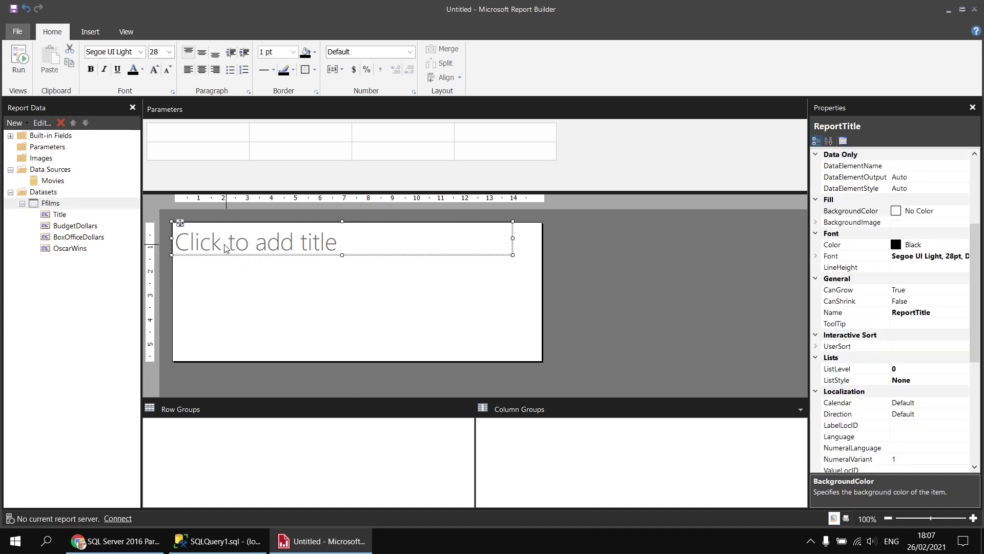
{"action": "key", "text": "Delete"}
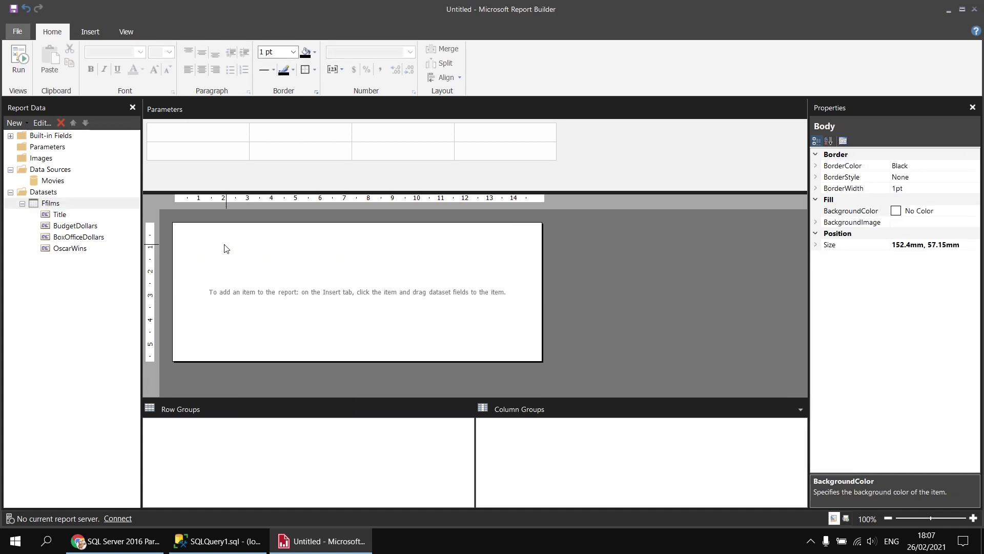
Insert a table showing Title, BudgetDollars, BoxOfficeDollars and OscarWins in the report body, and widen the Title column to fill the page.
{"action": "right_click", "coordinate": [175, 226]}
{"action": "mouse_move", "coordinate": [223, 272]}
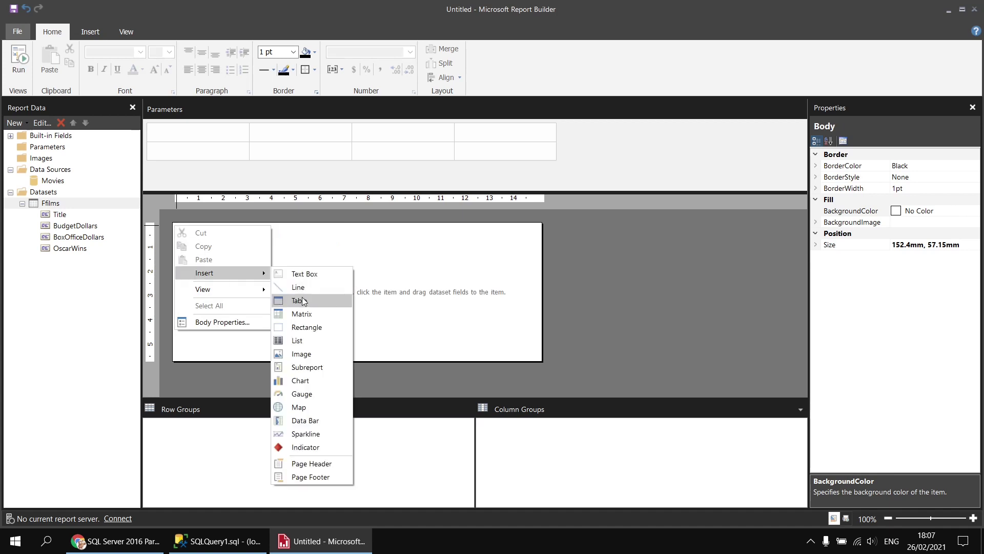
{"action": "left_click", "coordinate": [302, 301]}
{"action": "left_click", "coordinate": [229, 246]}
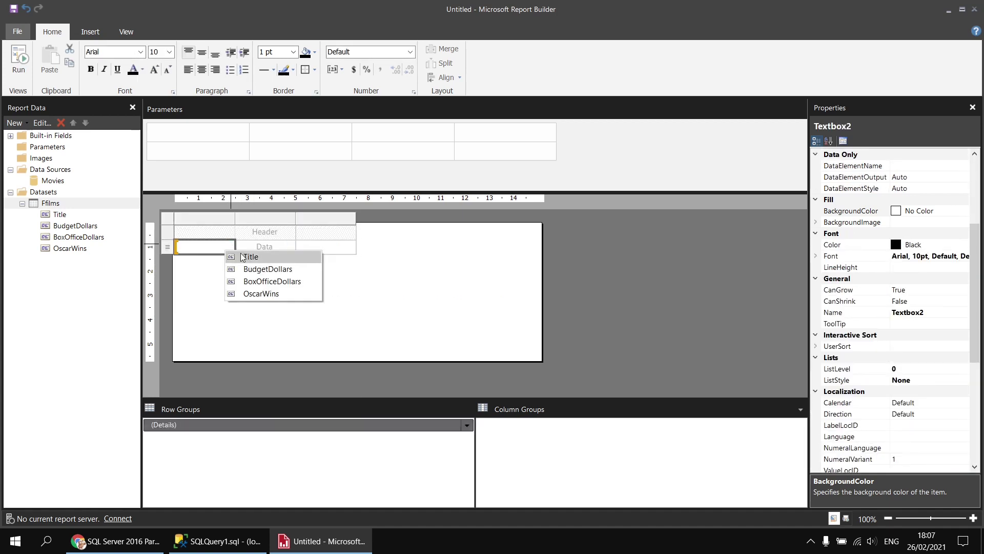
{"action": "left_click", "coordinate": [250, 258]}
{"action": "left_click", "coordinate": [291, 246]}
{"action": "left_click", "coordinate": [318, 269]}
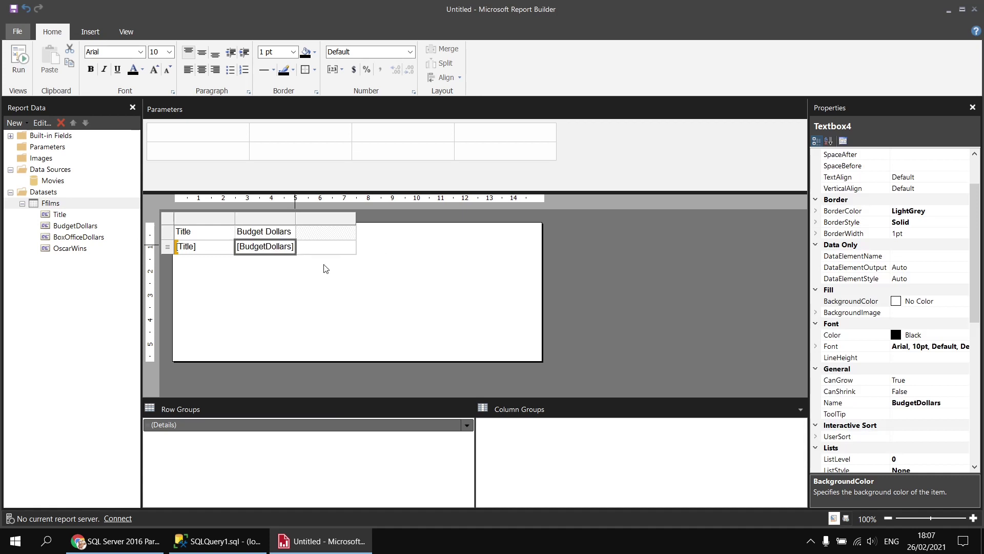
{"action": "left_click", "coordinate": [350, 246]}
{"action": "left_click", "coordinate": [376, 281]}
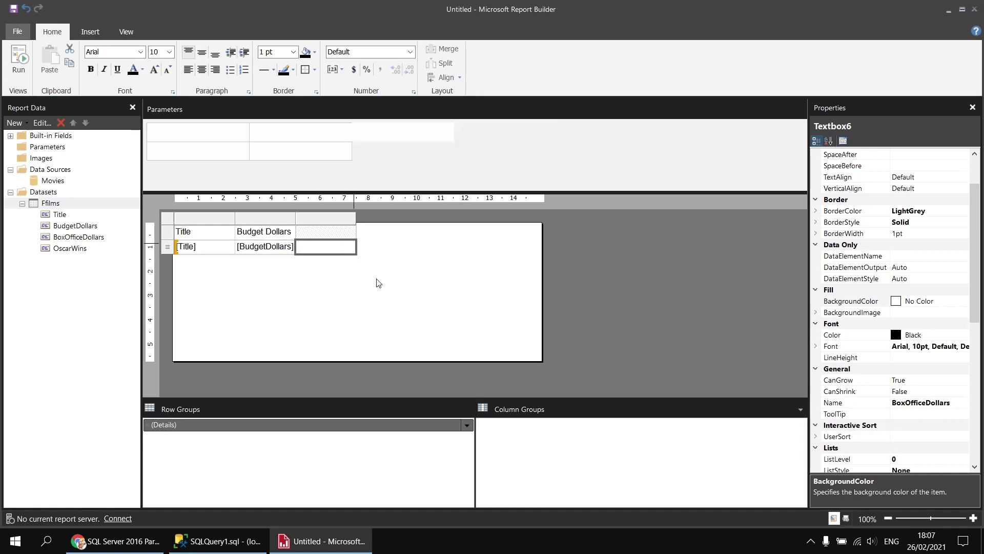
{"action": "left_click_drag", "start_coordinate": [77, 249], "coordinate": [358, 246]}
{"action": "left_click", "coordinate": [341, 235]}
{"action": "left_click_drag", "start_coordinate": [235, 217], "coordinate": [360, 217]}
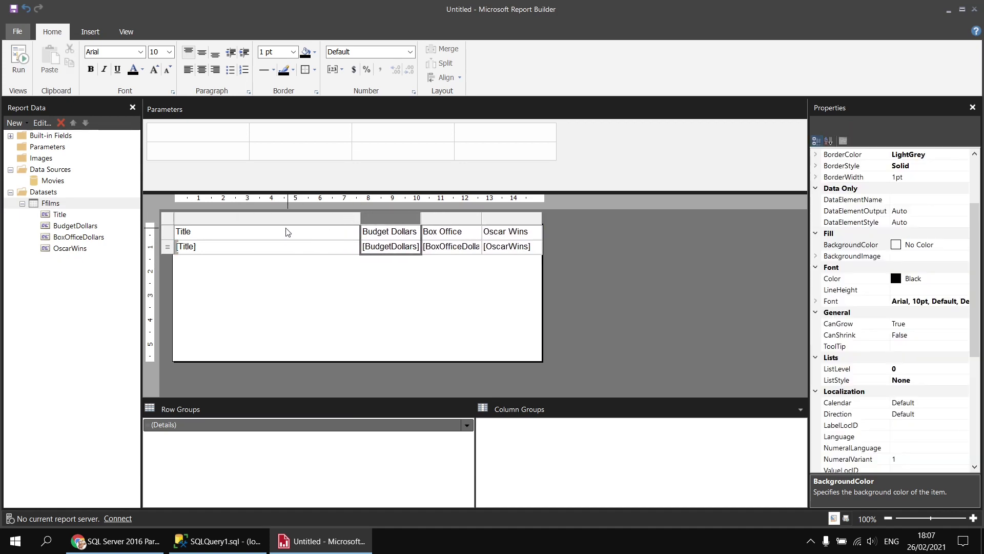
Try the Arial Black font on all table cells and set them back to Arial.
{"action": "left_click_drag", "start_coordinate": [286, 229], "coordinate": [505, 251]}
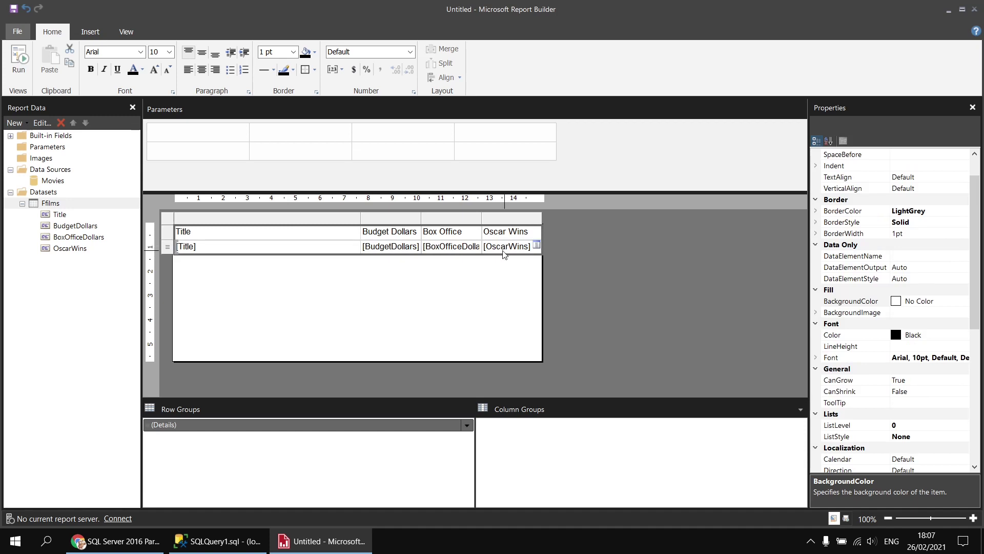
{"action": "left_click", "coordinate": [140, 51]}
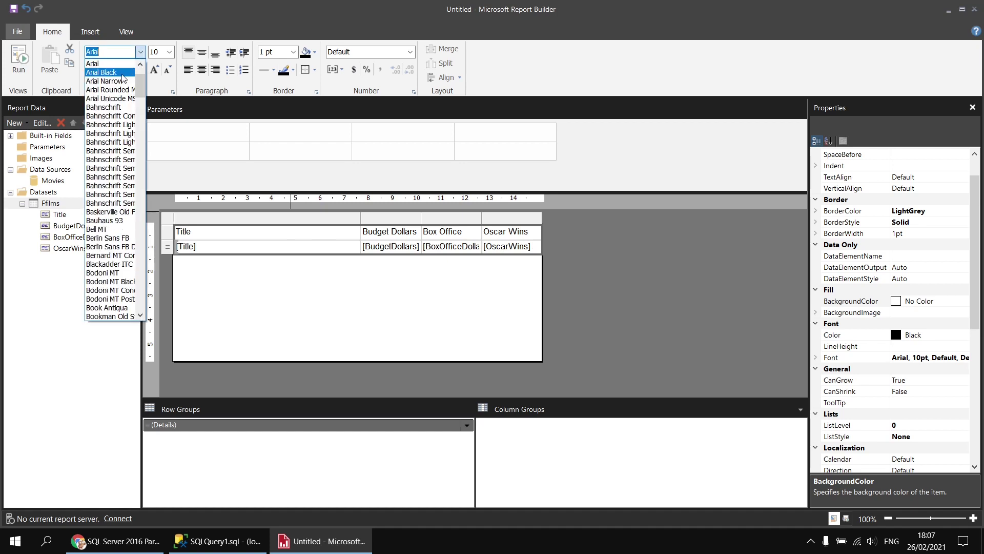
{"action": "left_click", "coordinate": [123, 75]}
{"action": "left_click", "coordinate": [140, 51]}
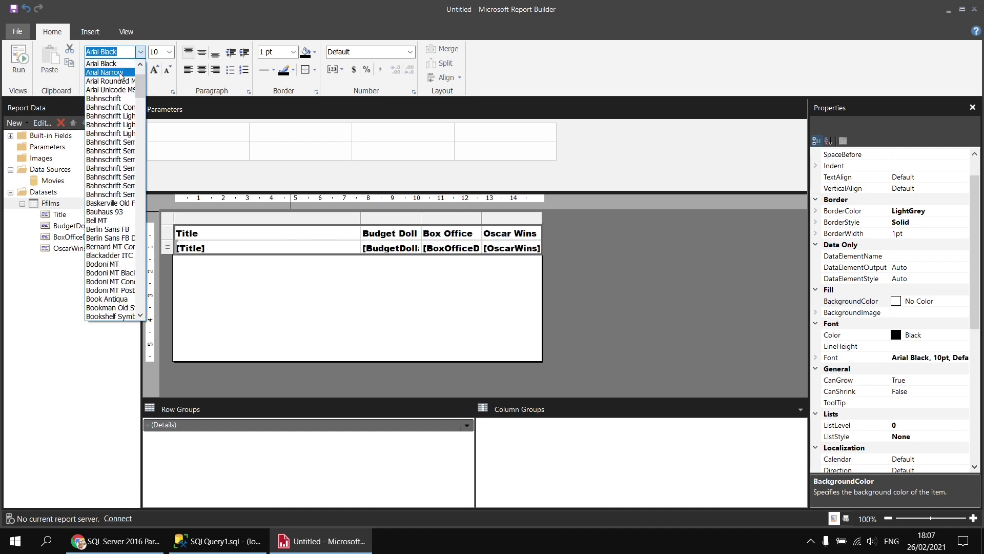
{"action": "scroll", "coordinate": [121, 76], "scroll_direction": "up", "scroll_amount": 1}
{"action": "left_click", "coordinate": [110, 80]}
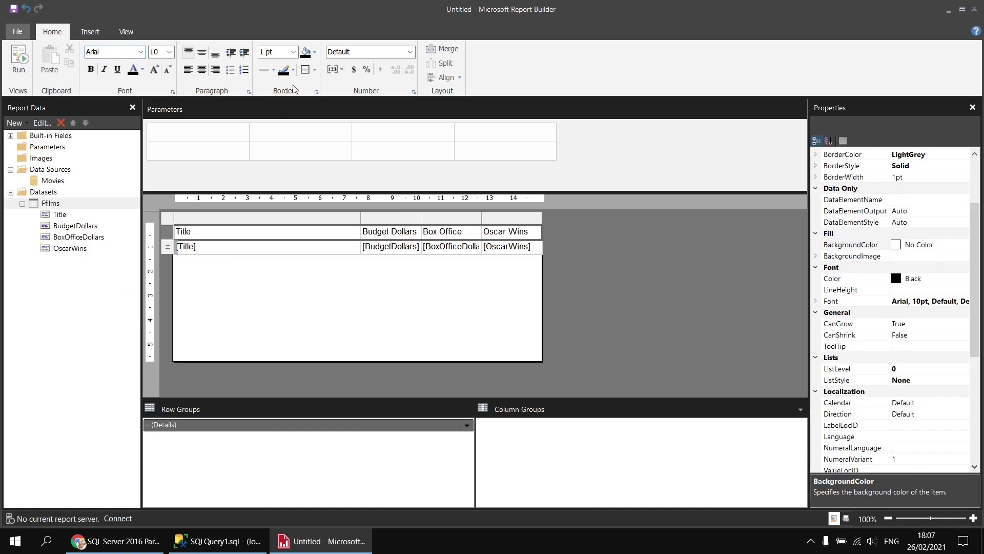
Fill the table's header row with light steel blue, preview the report and return to the design.
{"action": "left_click", "coordinate": [314, 52]}
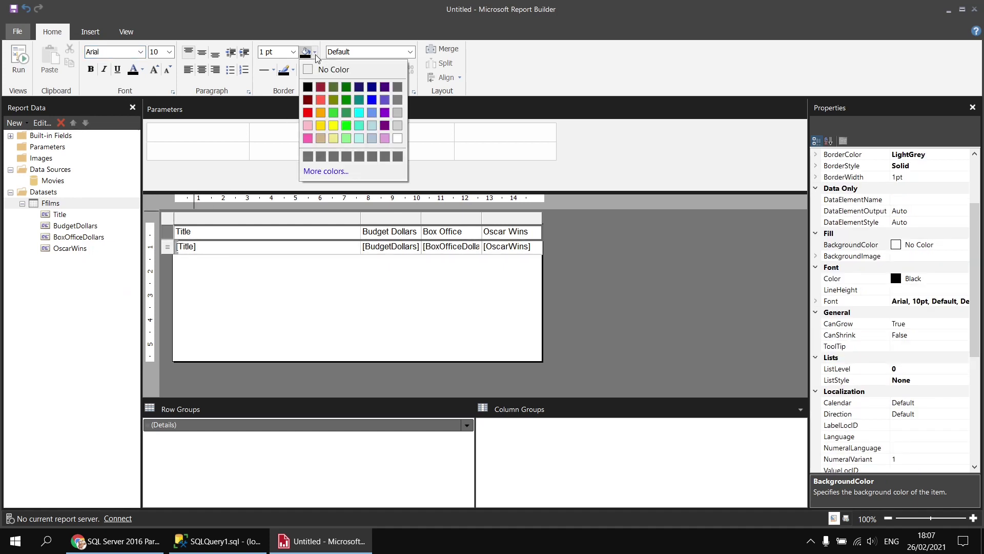
{"action": "left_click", "coordinate": [371, 140]}
{"action": "left_click", "coordinate": [19, 59]}
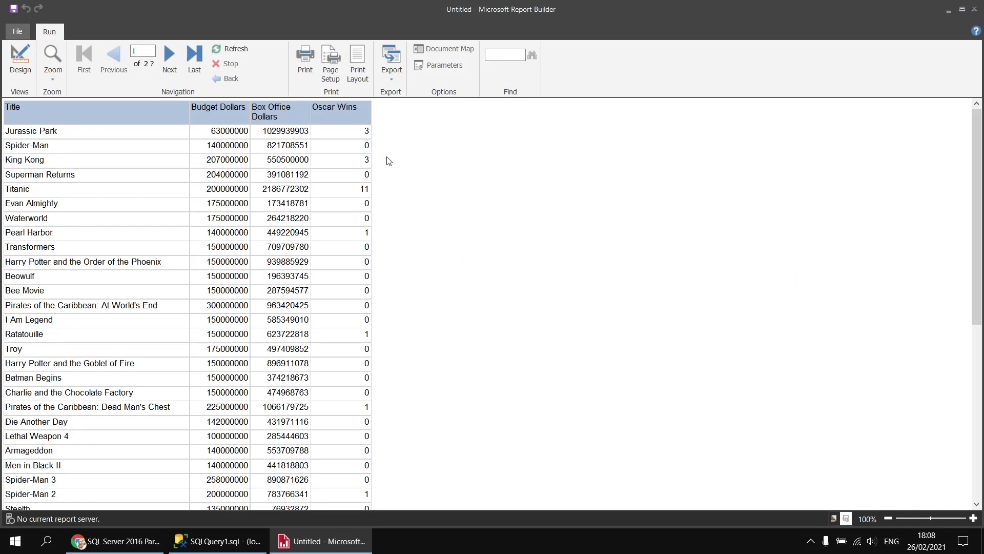
{"action": "left_click", "coordinate": [24, 66]}
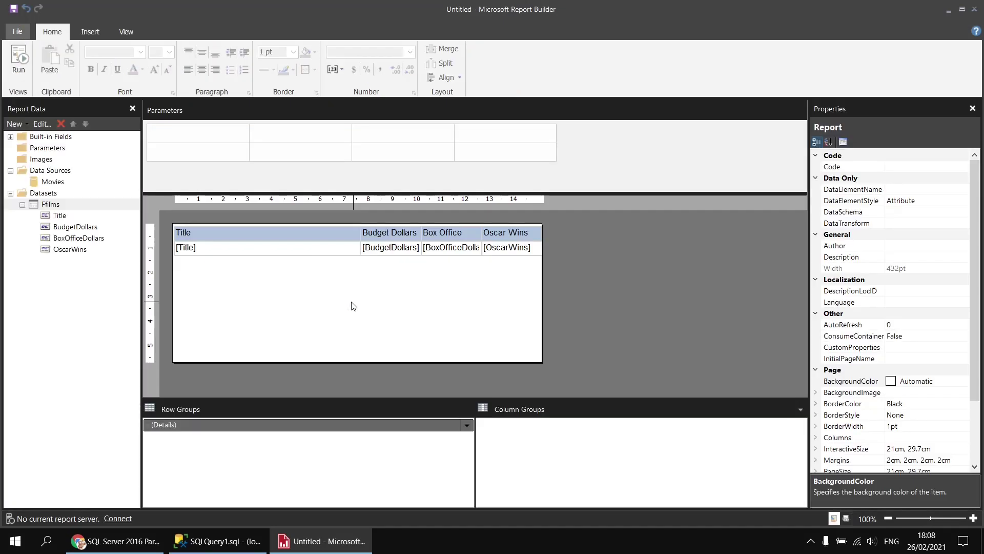
{"action": "right_click", "coordinate": [59, 208]}
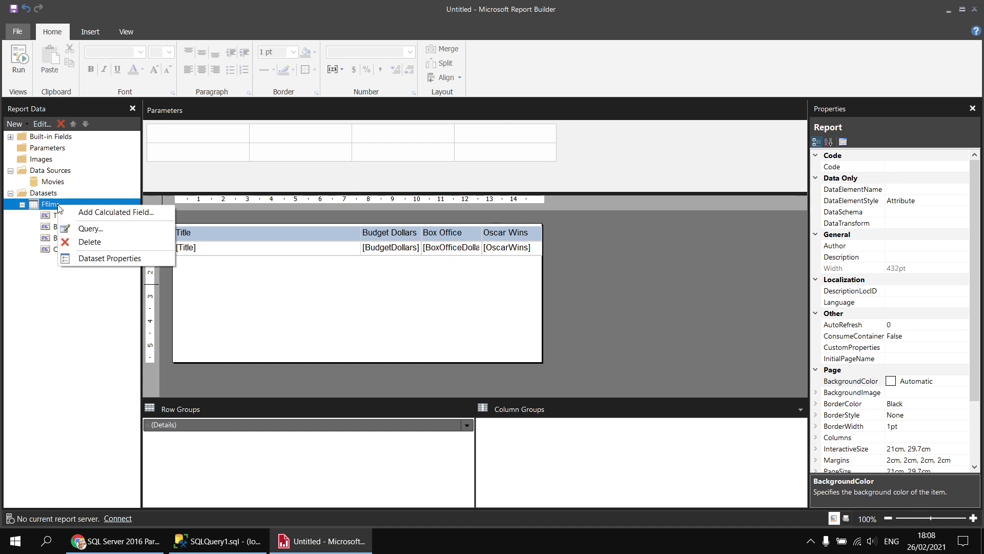
{"action": "left_click", "coordinate": [109, 258]}
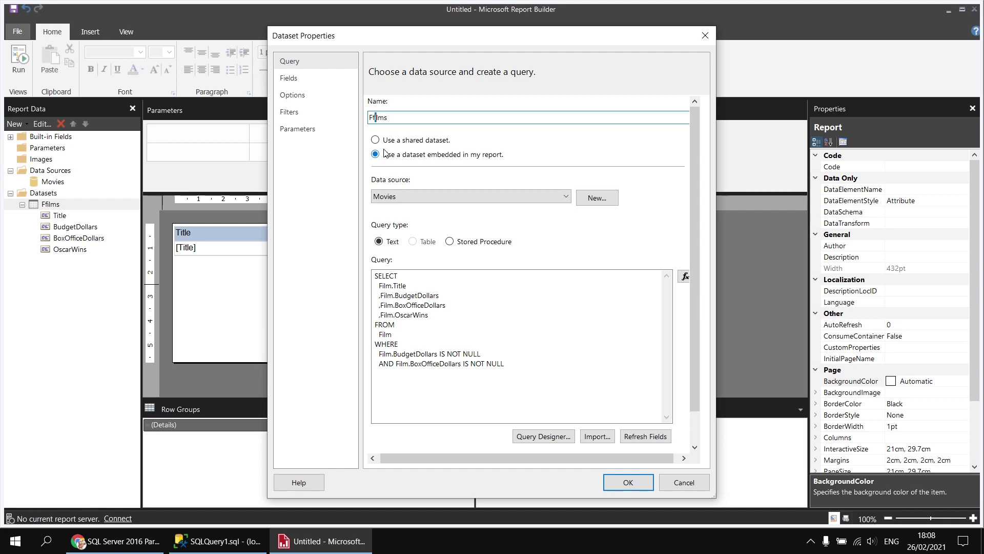
{"action": "key", "text": "BackSpace"}
{"action": "left_click", "coordinate": [513, 368]}
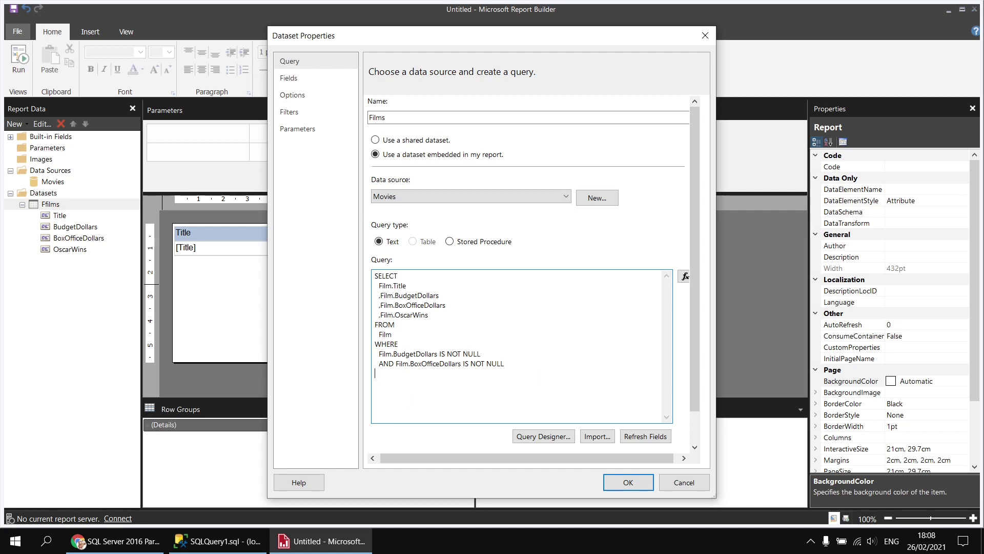
{"action": "type", "text": "AND Film.OscarWins = @ShowWinners"}
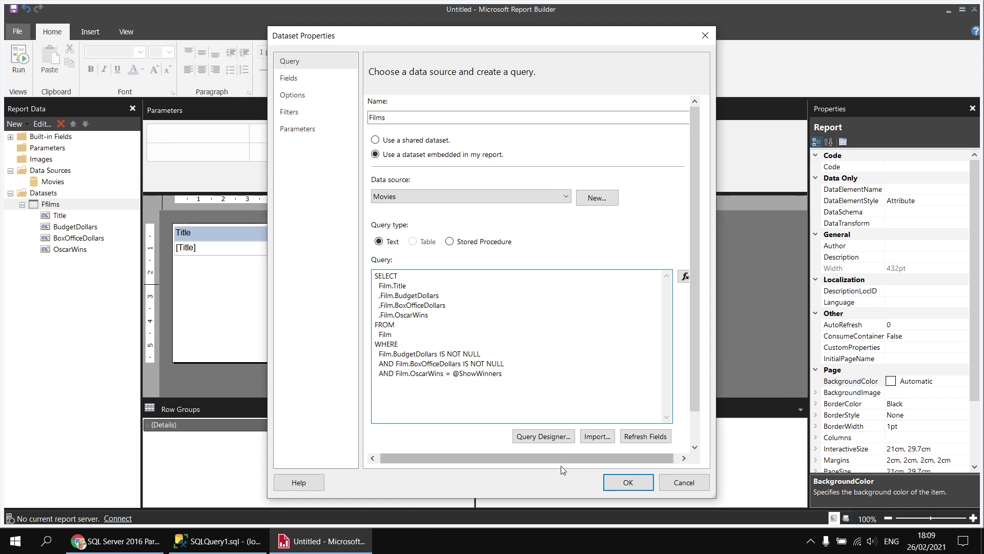
{"action": "left_click", "coordinate": [628, 482]}
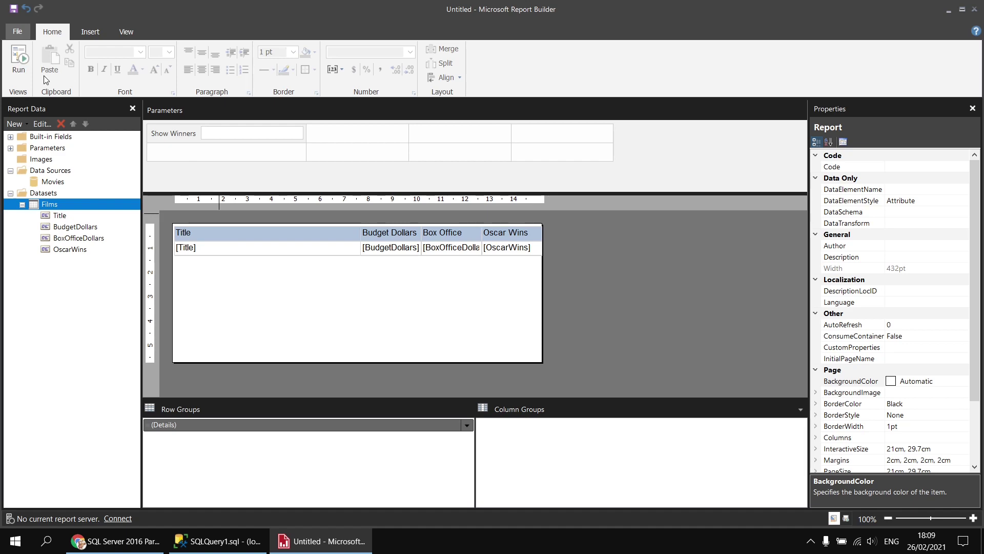
Run the report and view it with Show Winners set to 1, 0 and 2 in turn, and enter 3.
{"action": "left_click", "coordinate": [20, 62]}
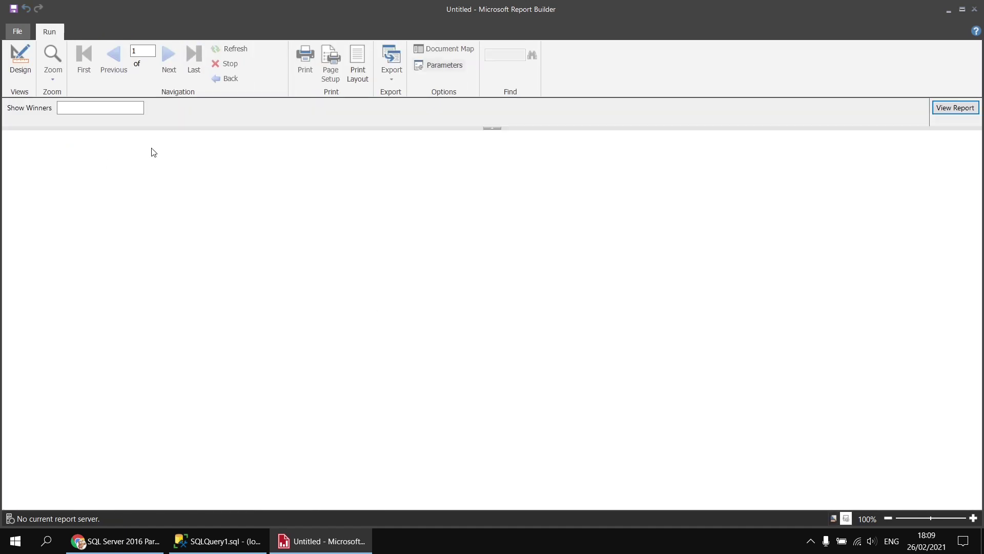
{"action": "left_click", "coordinate": [99, 108]}
{"action": "type", "text": "1"}
{"action": "left_click", "coordinate": [947, 109]}
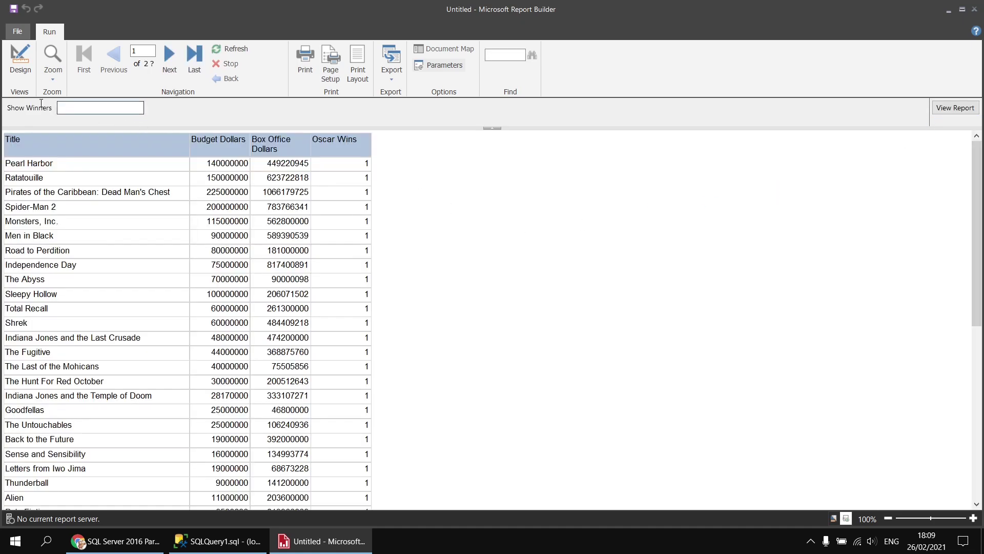
{"action": "double_click", "coordinate": [62, 108]}
{"action": "type", "text": "0"}
{"action": "left_click", "coordinate": [948, 116]}
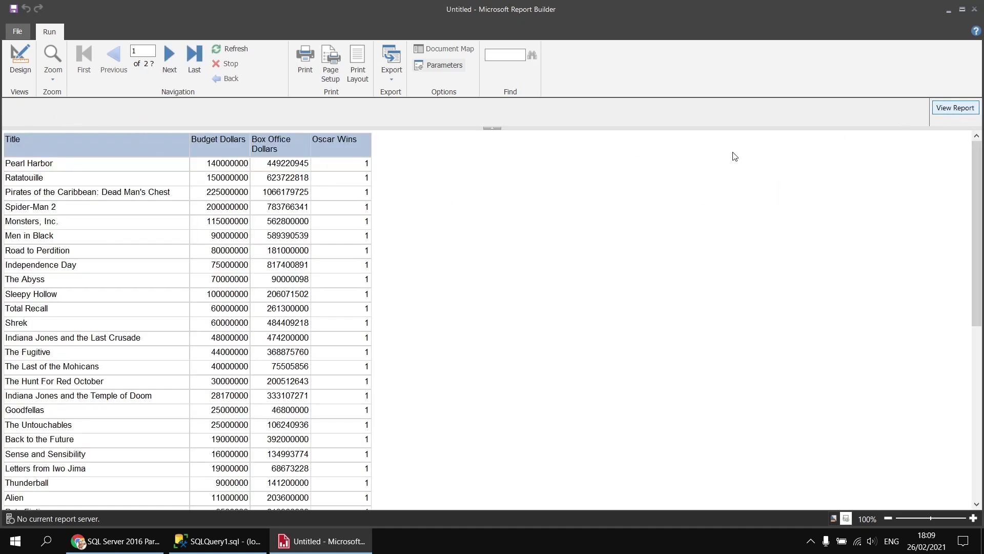
{"action": "double_click", "coordinate": [61, 108]}
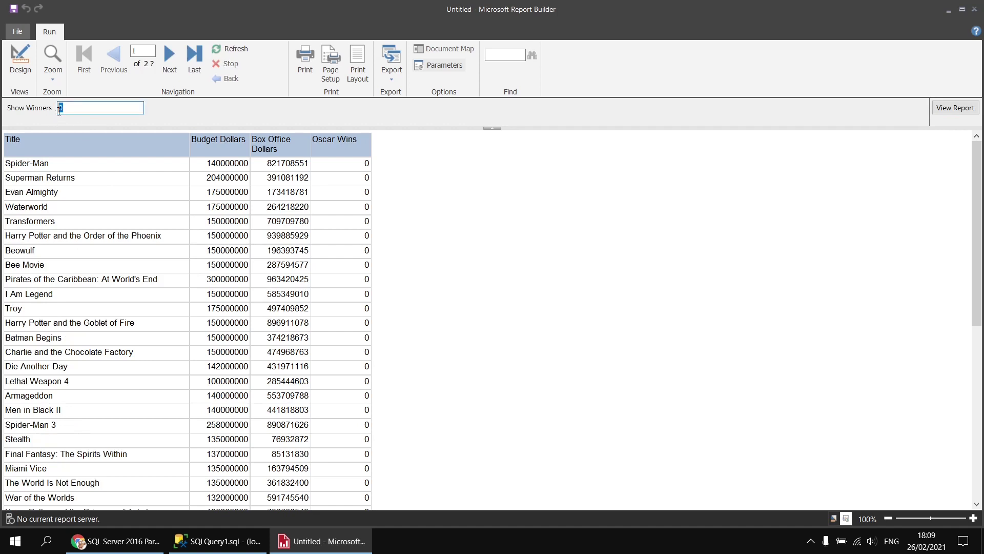
{"action": "type", "text": "2"}
{"action": "left_click", "coordinate": [950, 113]}
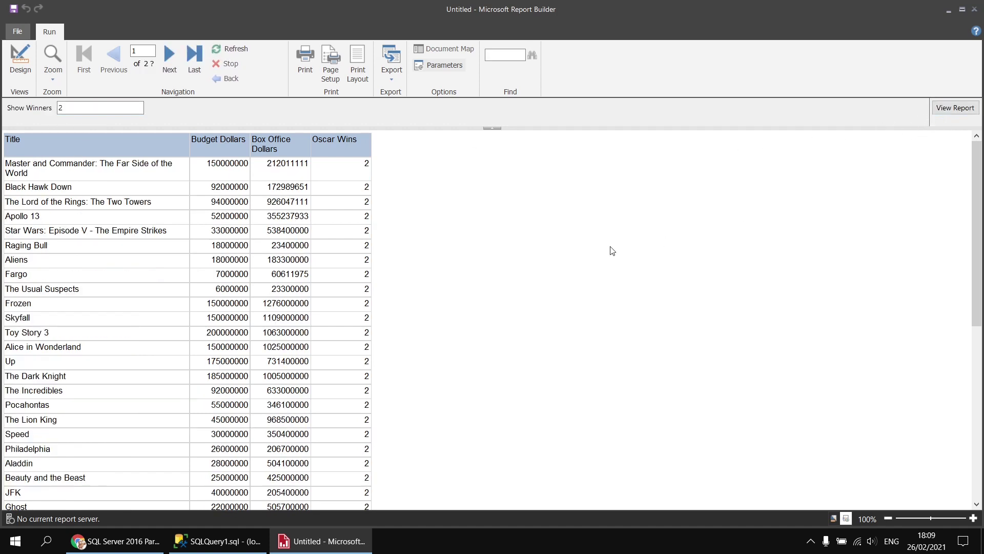
{"action": "double_click", "coordinate": [73, 108]}
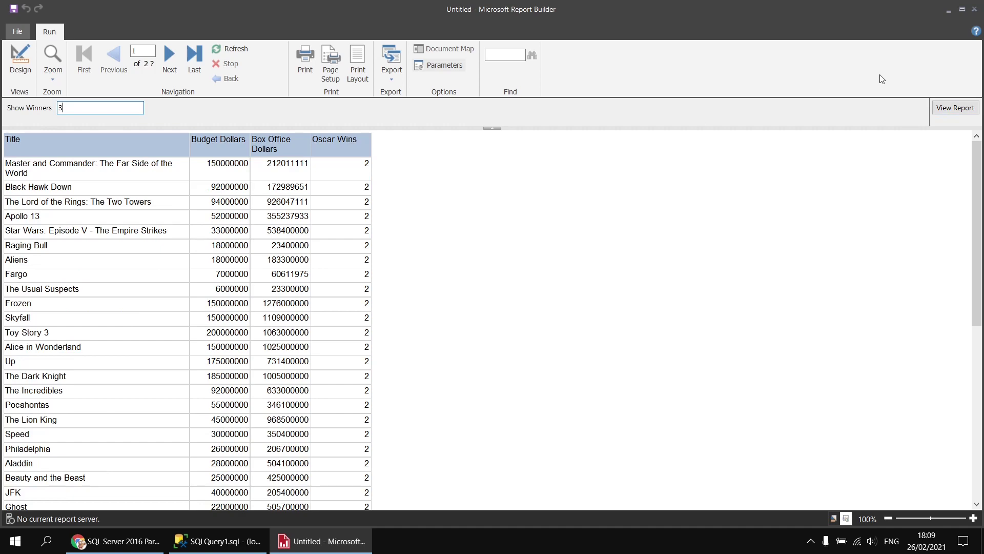
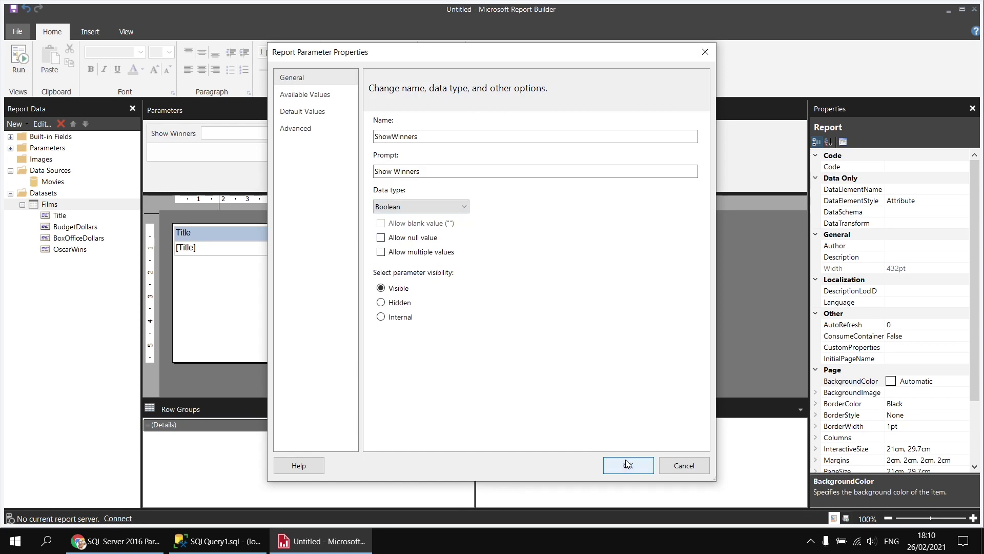
Set the ShowWinners parameter's data type to Boolean and run the report.
{"action": "left_click", "coordinate": [628, 464]}
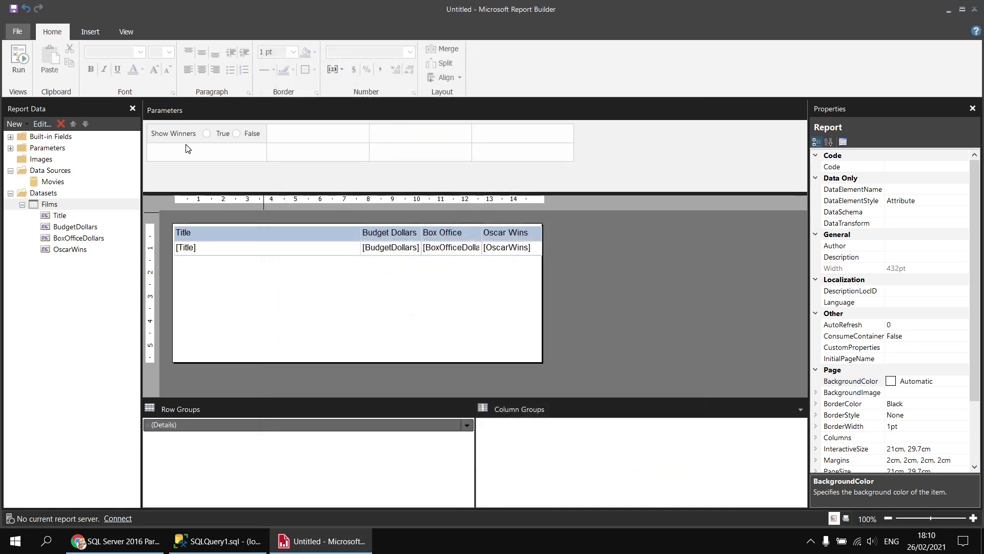
{"action": "left_click", "coordinate": [18, 63]}
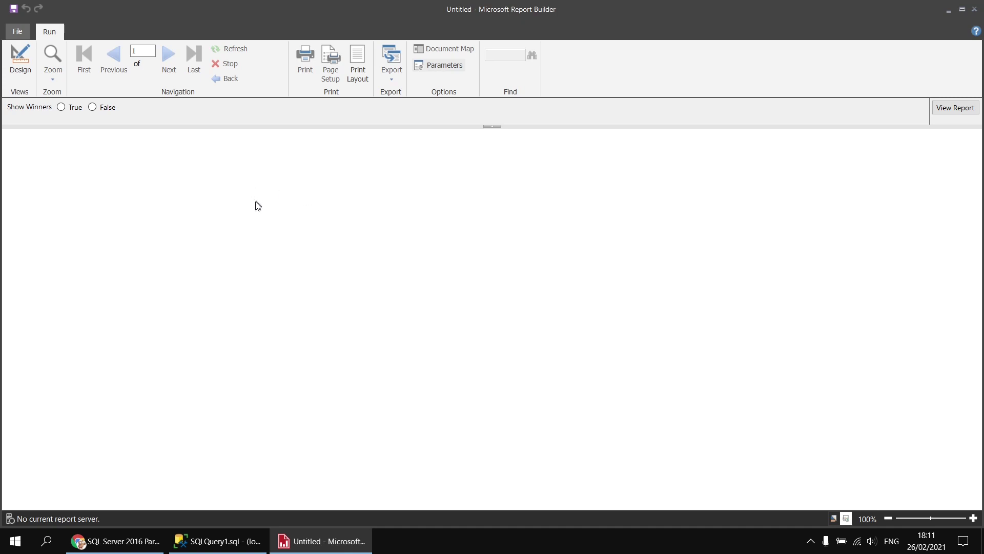
View the report with Show Winners set to True, False and True again.
{"action": "left_click", "coordinate": [61, 107]}
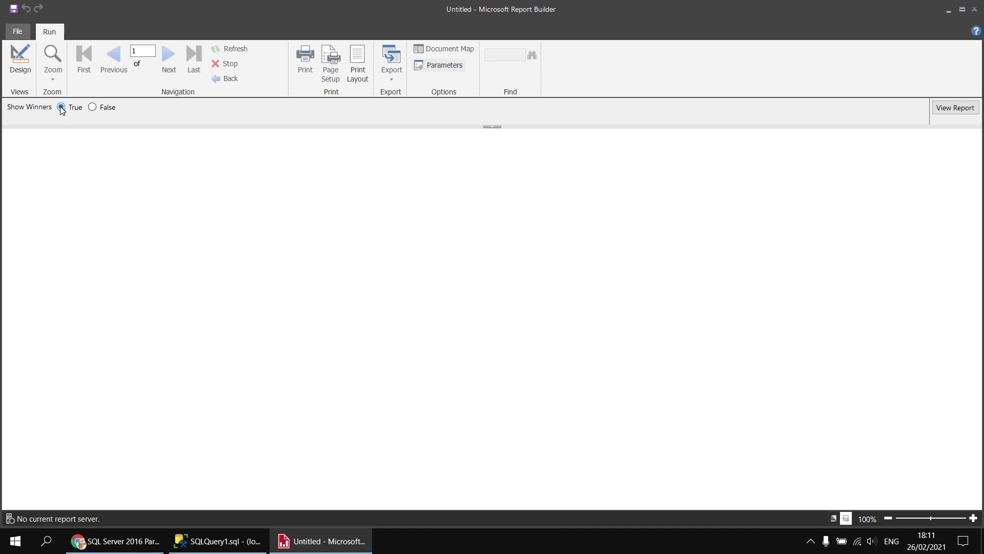
{"action": "left_click", "coordinate": [956, 109]}
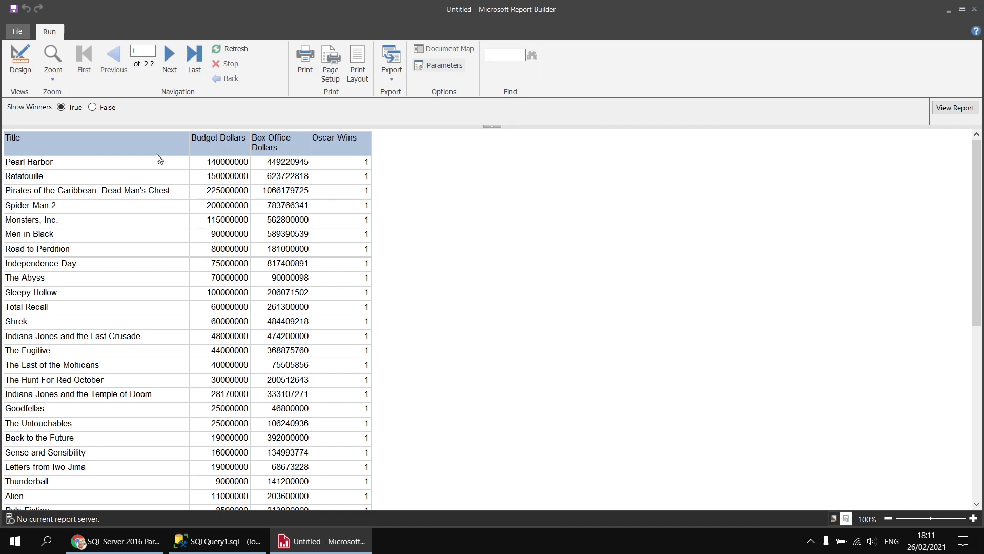
{"action": "left_click", "coordinate": [93, 107]}
{"action": "left_click", "coordinate": [955, 108]}
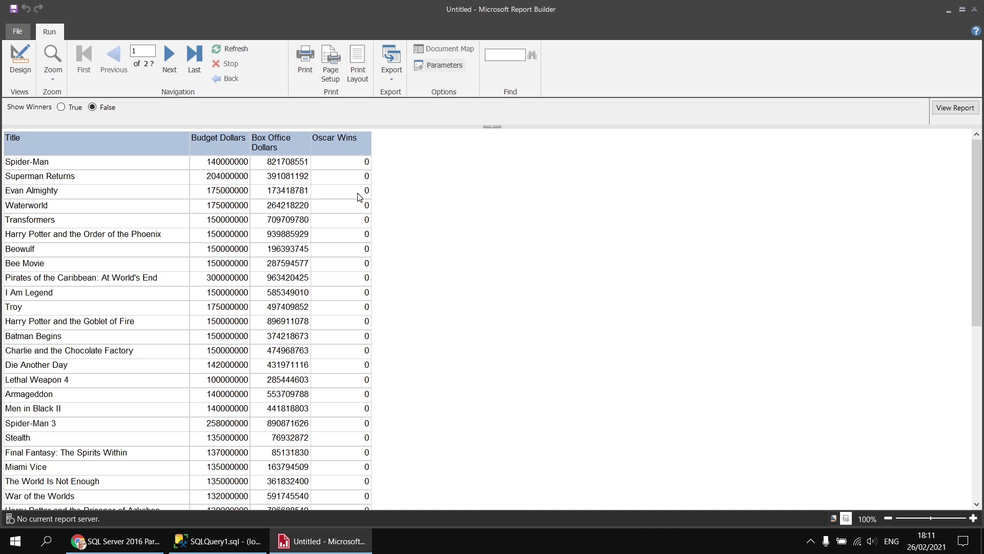
{"action": "left_click", "coordinate": [62, 107]}
{"action": "left_click", "coordinate": [950, 107]}
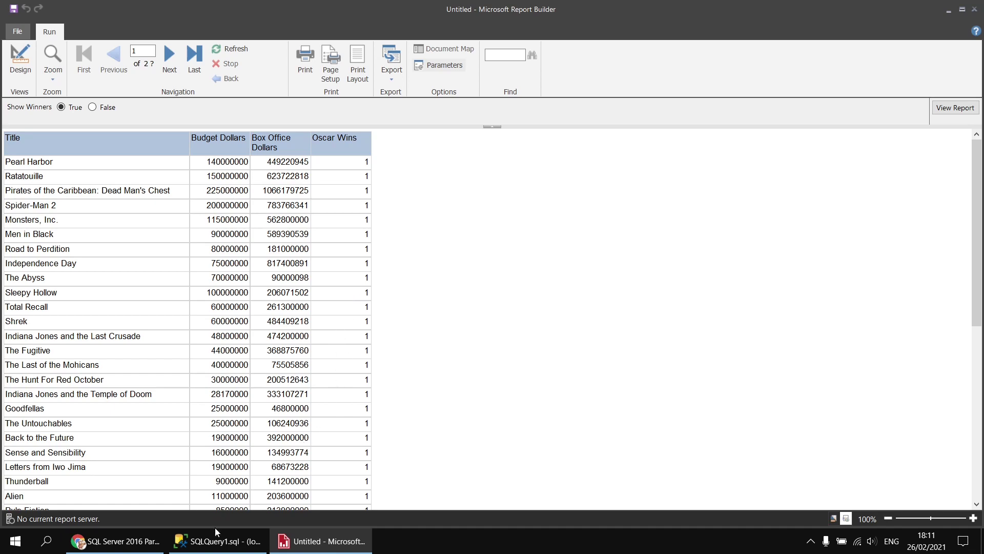
Switch to SQL Server Management Studio and execute the film query that casts OscarWins as bit.
{"action": "left_click", "coordinate": [208, 544]}
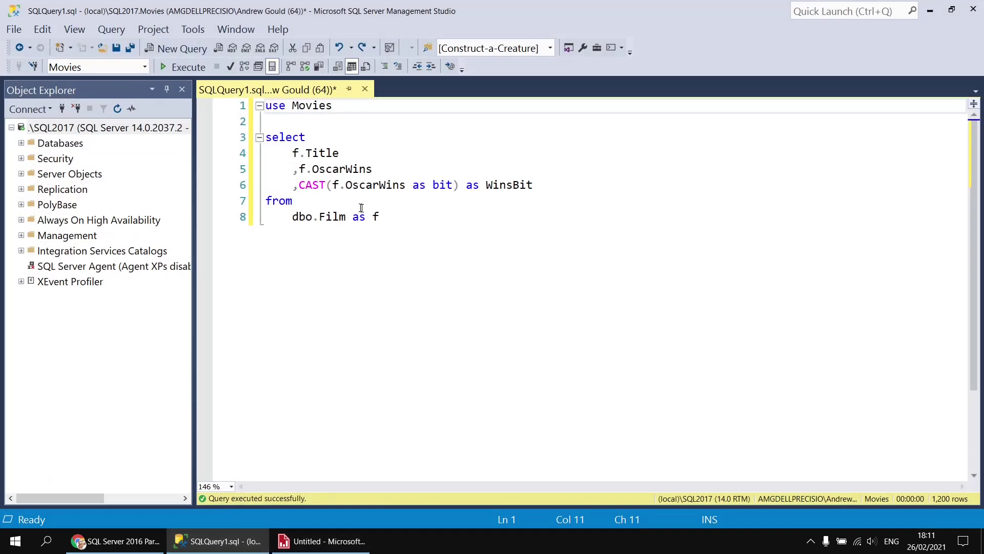
{"action": "scroll", "coordinate": [337, 197], "scroll_direction": "up", "scroll_amount": 1}
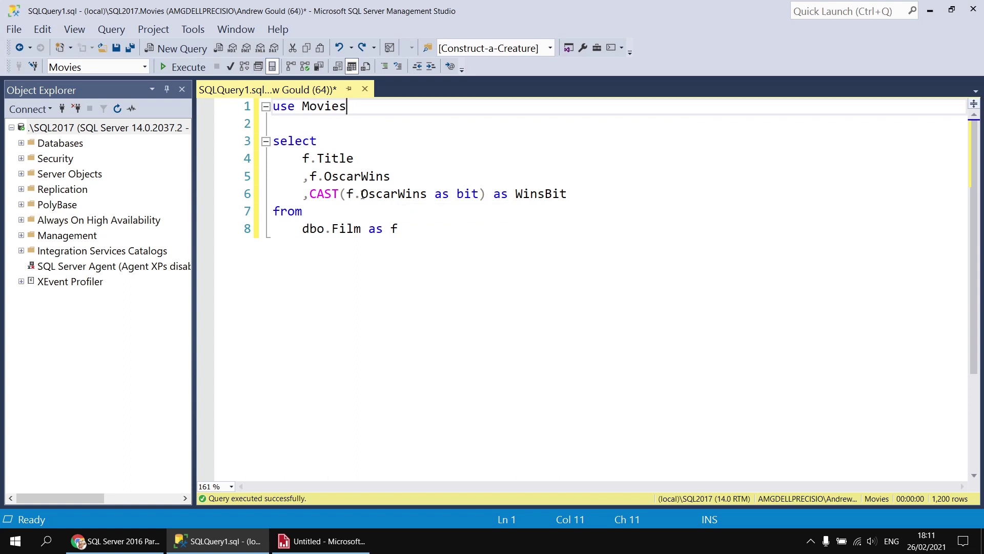
{"action": "mouse_move", "coordinate": [464, 190]}
{"action": "left_click", "coordinate": [187, 67]}
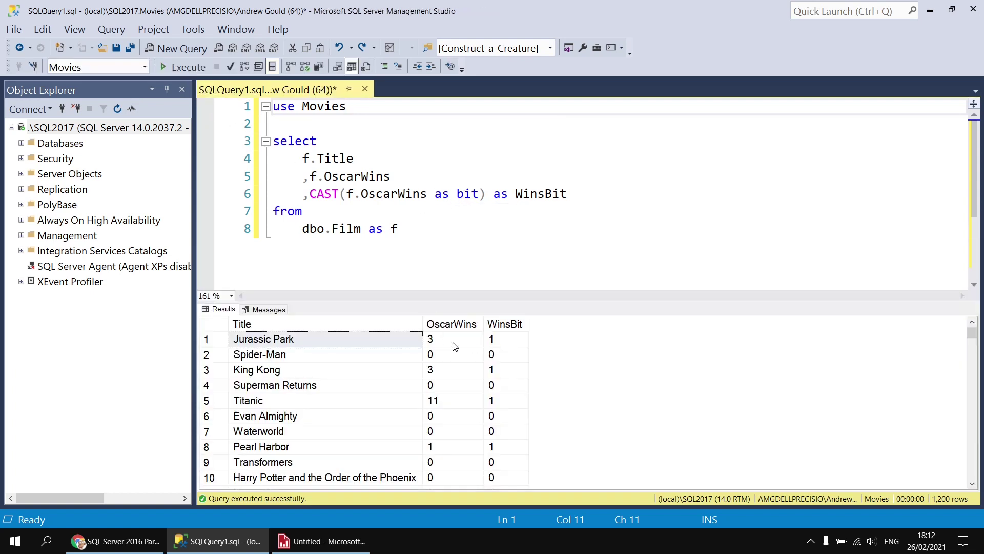
Compare the OscarWins and WinsBit values row by row in the query results, from Jurassic Park down to Pearl Harbor.
{"action": "left_click", "coordinate": [443, 340]}
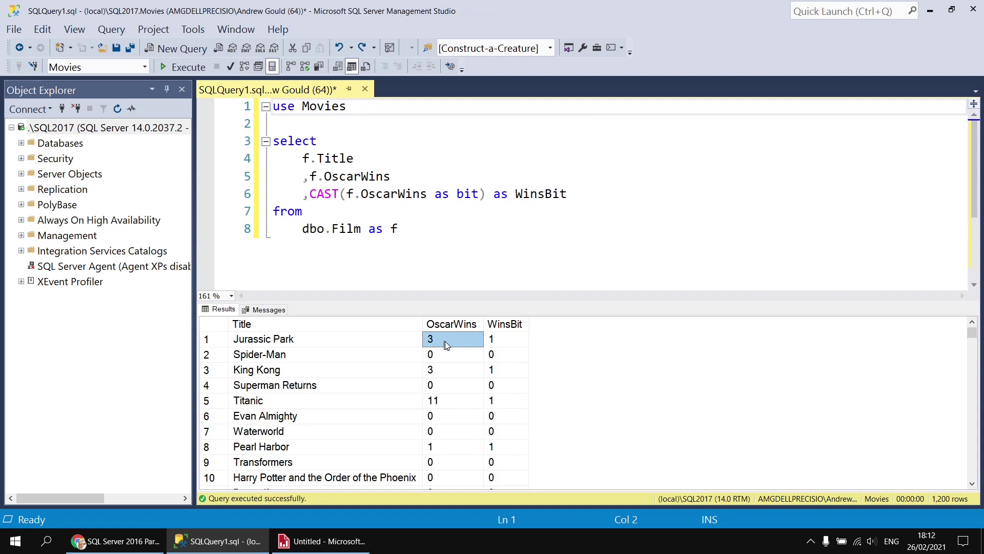
{"action": "left_click", "coordinate": [506, 340]}
{"action": "left_click", "coordinate": [455, 358]}
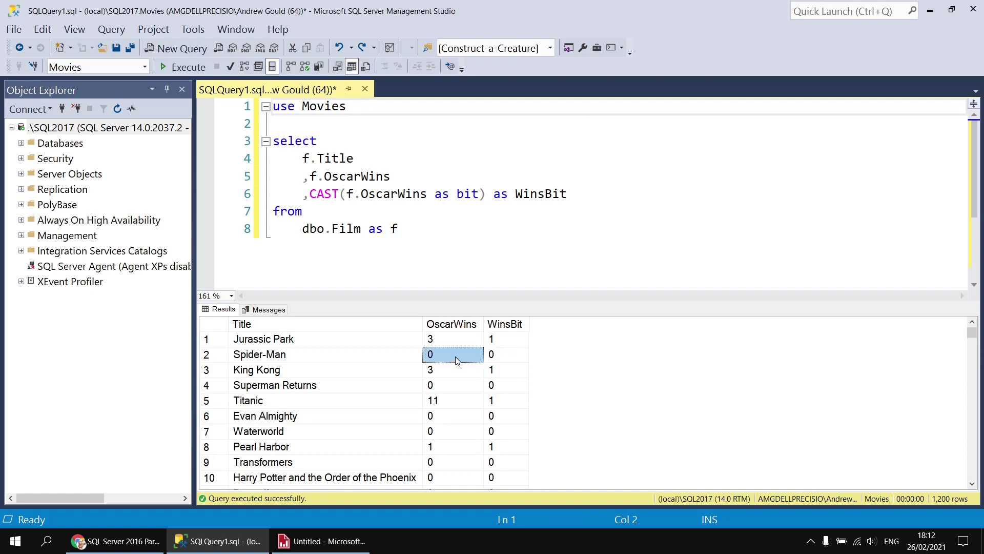
{"action": "left_click", "coordinate": [492, 359]}
{"action": "left_click", "coordinate": [455, 387]}
{"action": "left_click", "coordinate": [497, 389]}
{"action": "left_click", "coordinate": [454, 400]}
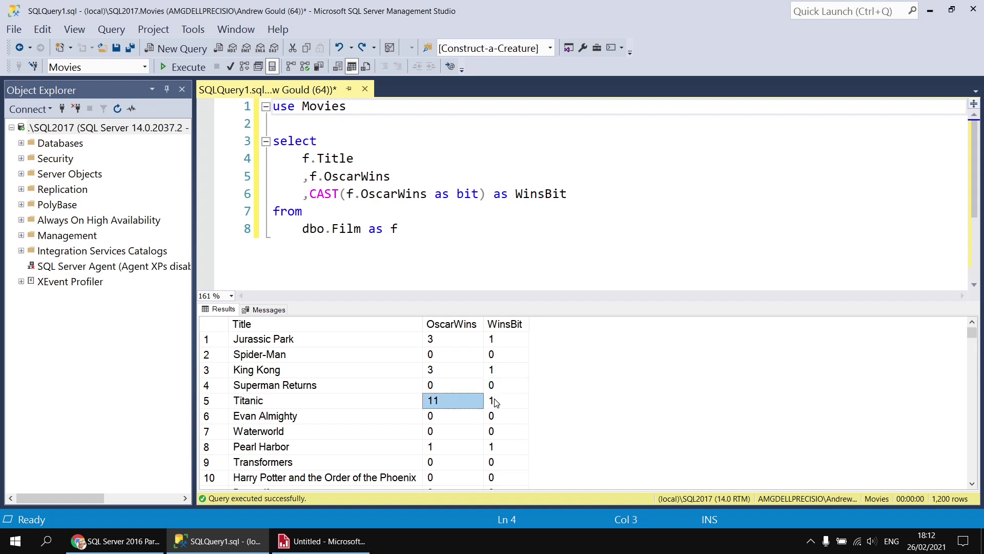
{"action": "left_click", "coordinate": [494, 401]}
{"action": "left_click_drag", "start_coordinate": [446, 429], "coordinate": [451, 440]}
{"action": "left_click", "coordinate": [496, 447]}
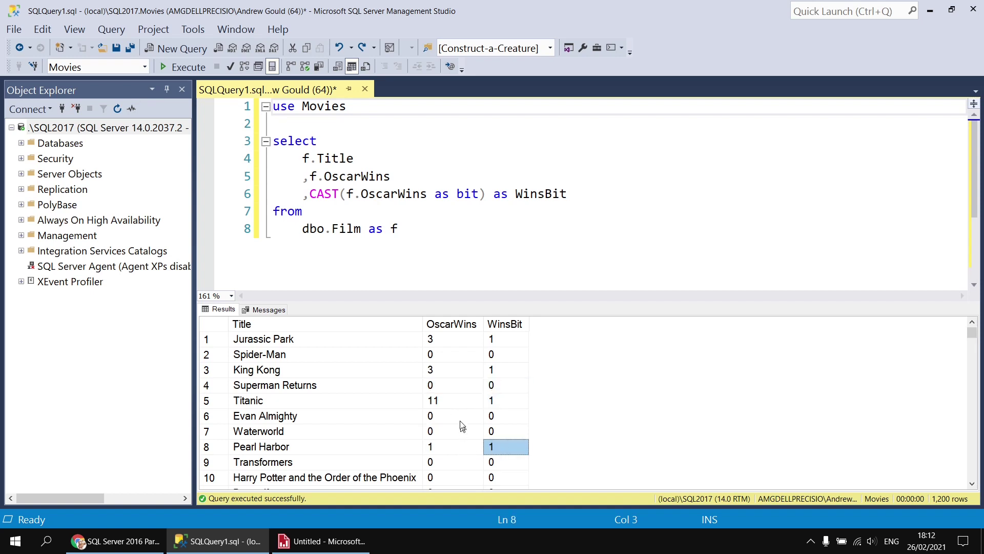
{"action": "left_click", "coordinate": [328, 548]}
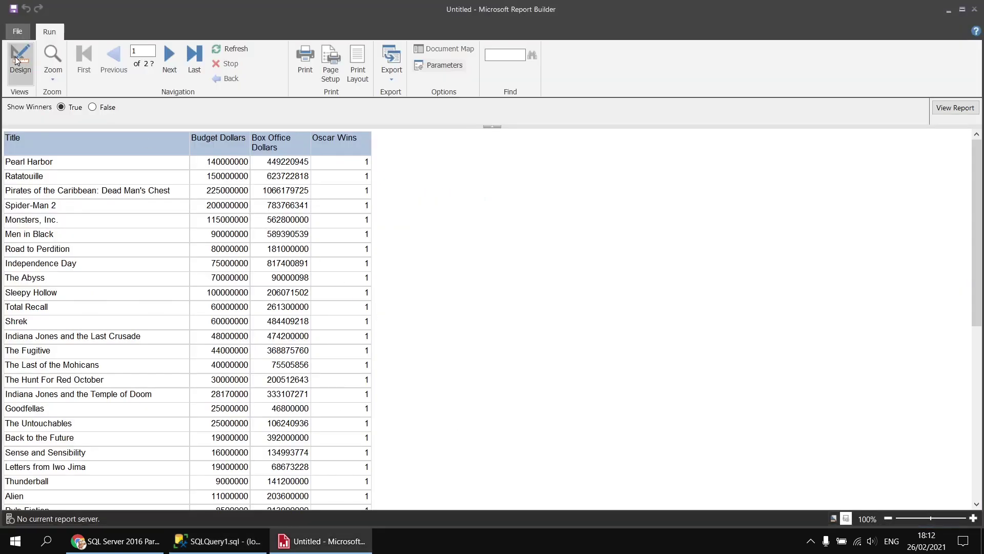
{"action": "left_click", "coordinate": [19, 60]}
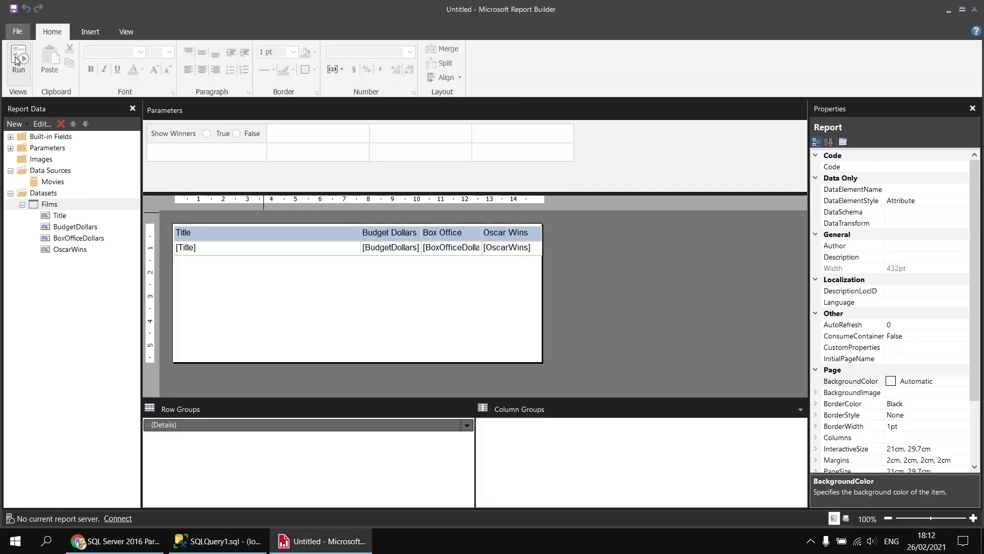
{"action": "right_click", "coordinate": [75, 205]}
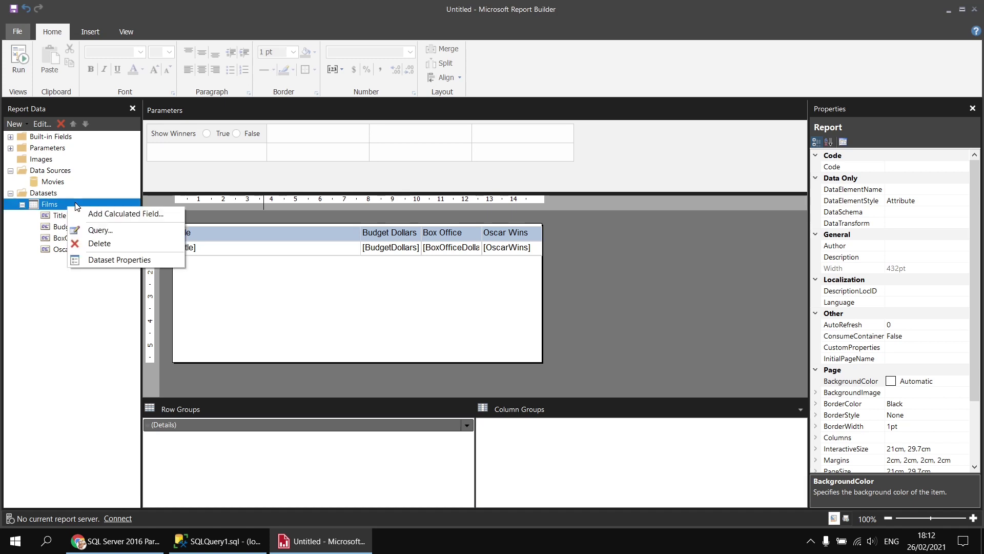
{"action": "left_click", "coordinate": [113, 260]}
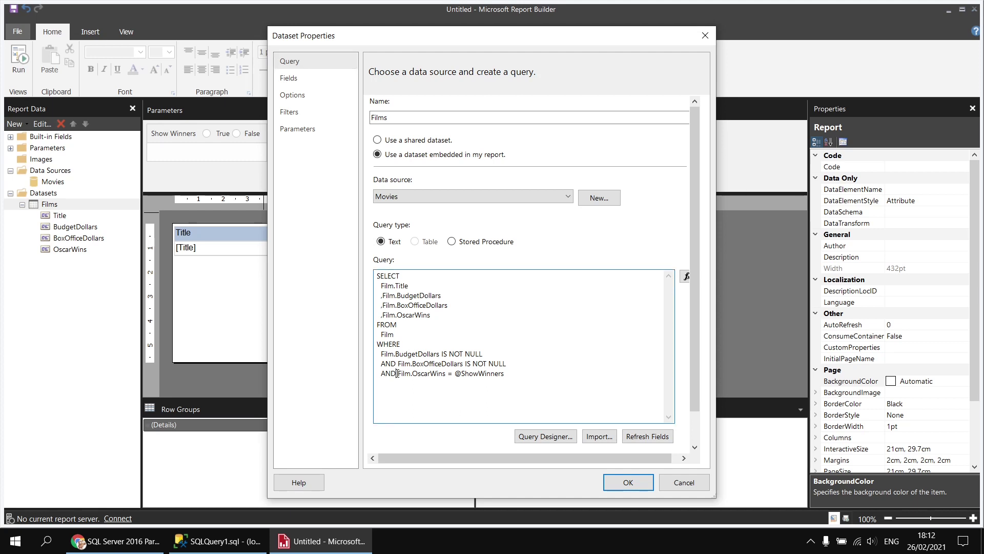
{"action": "left_click_drag", "start_coordinate": [398, 374], "coordinate": [445, 376]}
{"action": "left_click", "coordinate": [399, 374]}
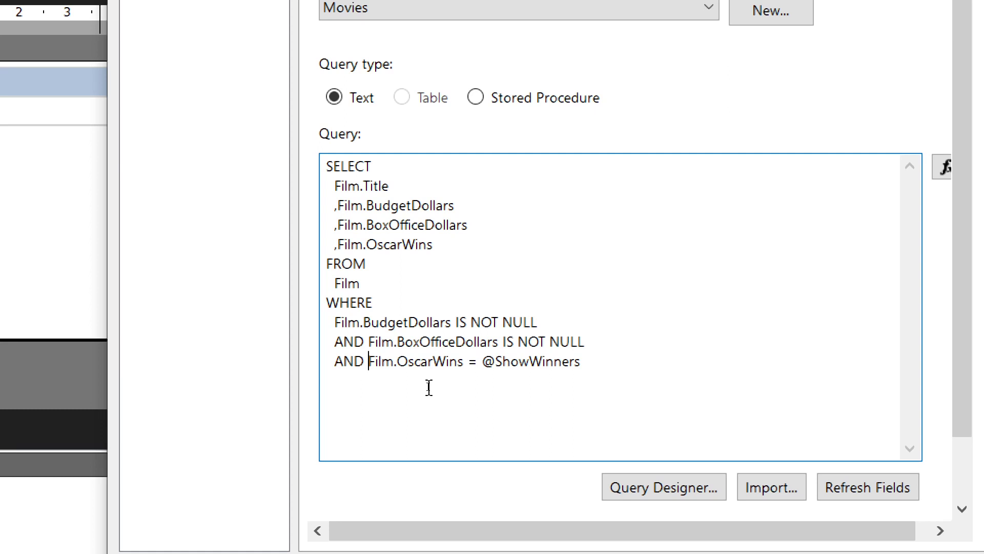
{"action": "type", "text": "CAS"}
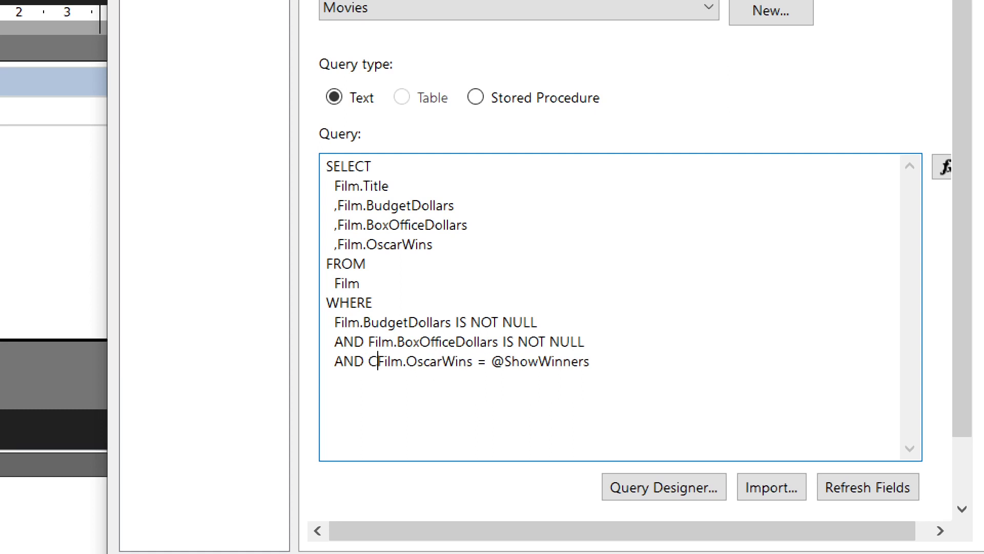
{"action": "type", "text": "T("}
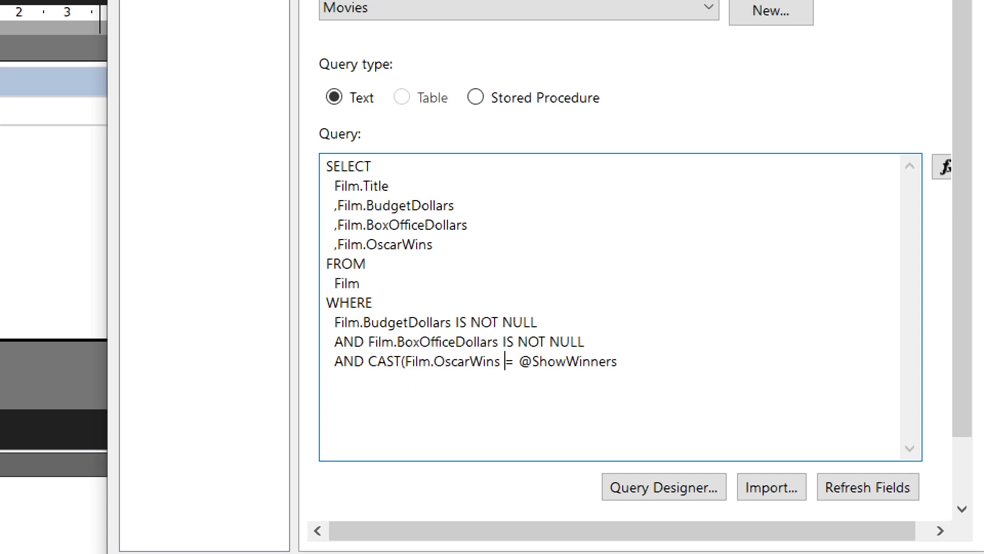
{"action": "key", "text": "Left"}
{"action": "type", "text": "AS "}
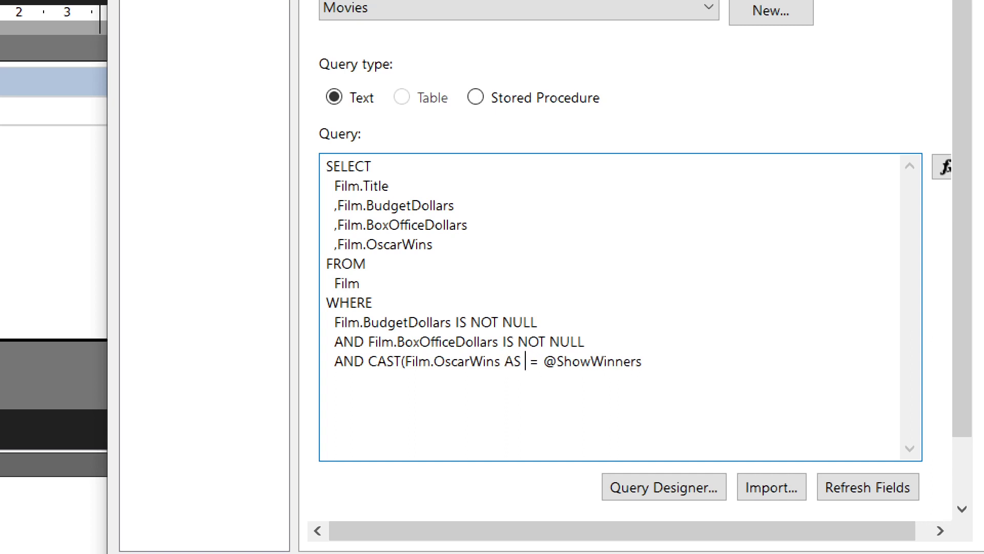
{"action": "type", "text": "bit"}
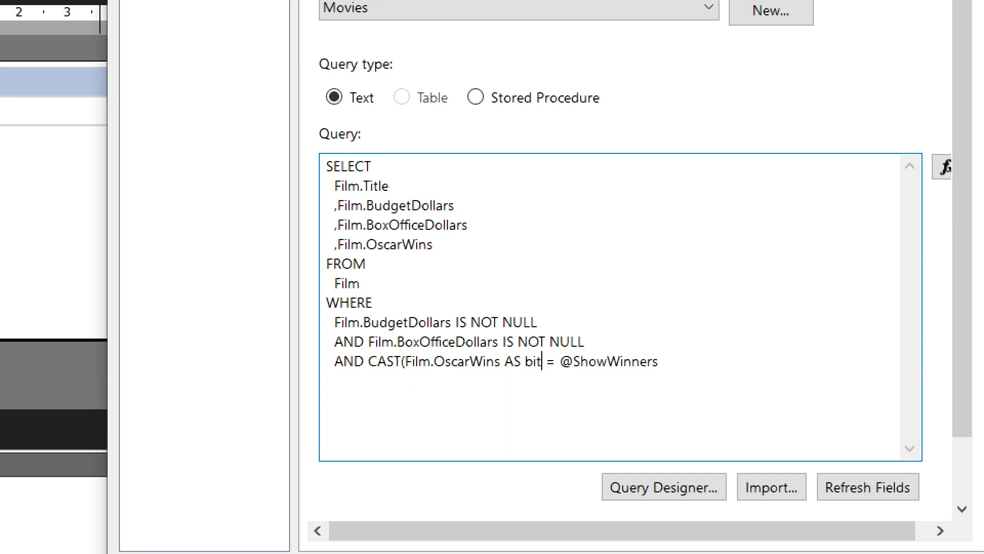
{"action": "type", "text": ")"}
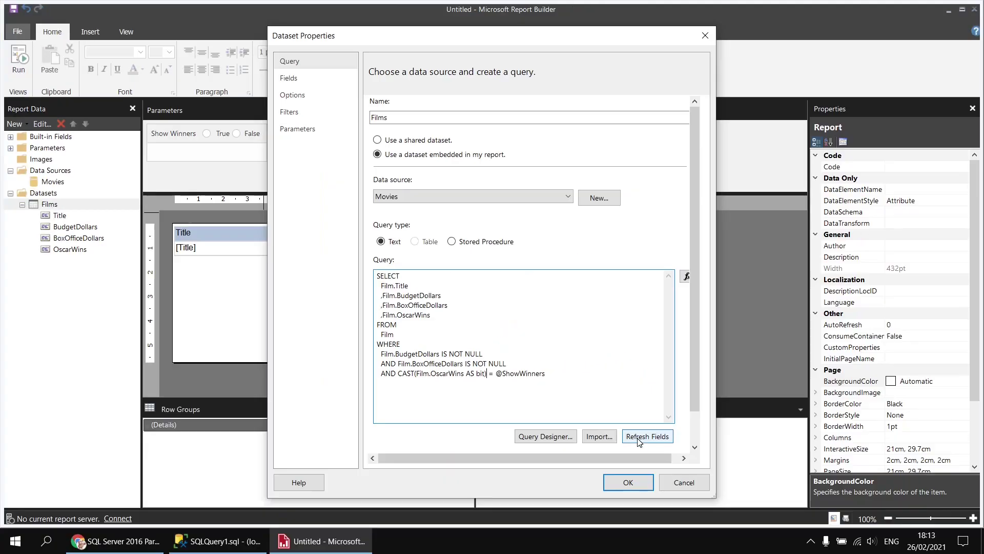
{"action": "left_click", "coordinate": [639, 438]}
{"action": "left_click", "coordinate": [626, 479]}
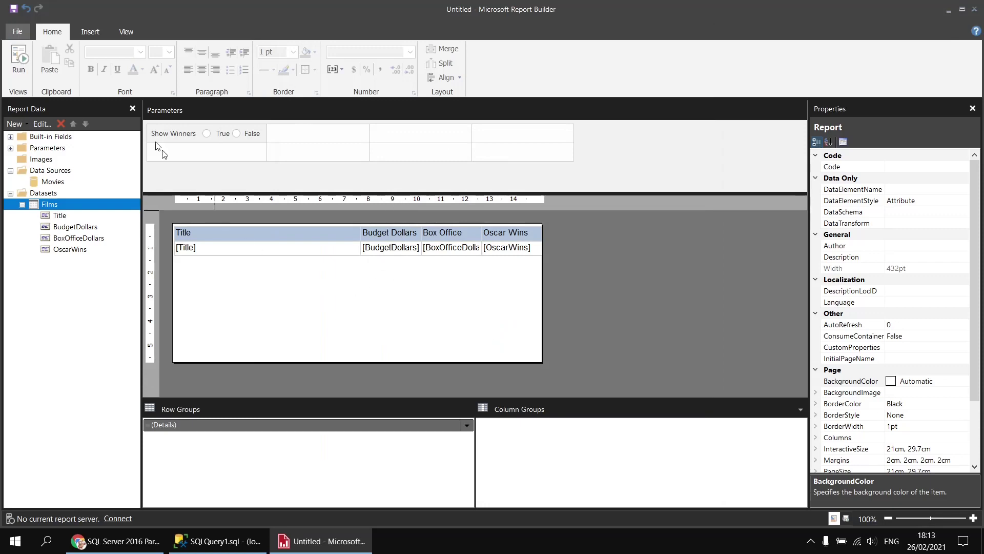
Run the report and view it with Show Winners set to True and to False.
{"action": "left_click", "coordinate": [19, 60]}
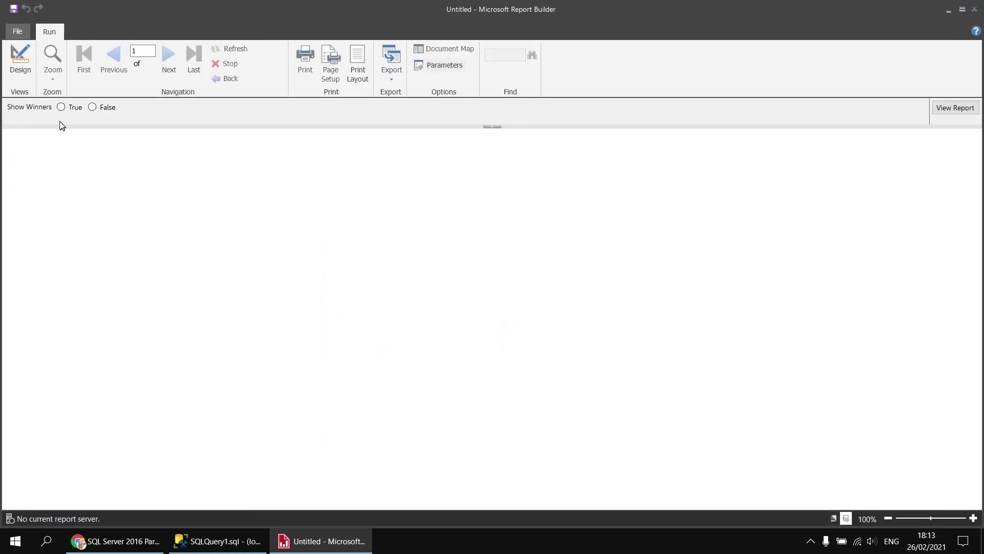
{"action": "left_click", "coordinate": [61, 107]}
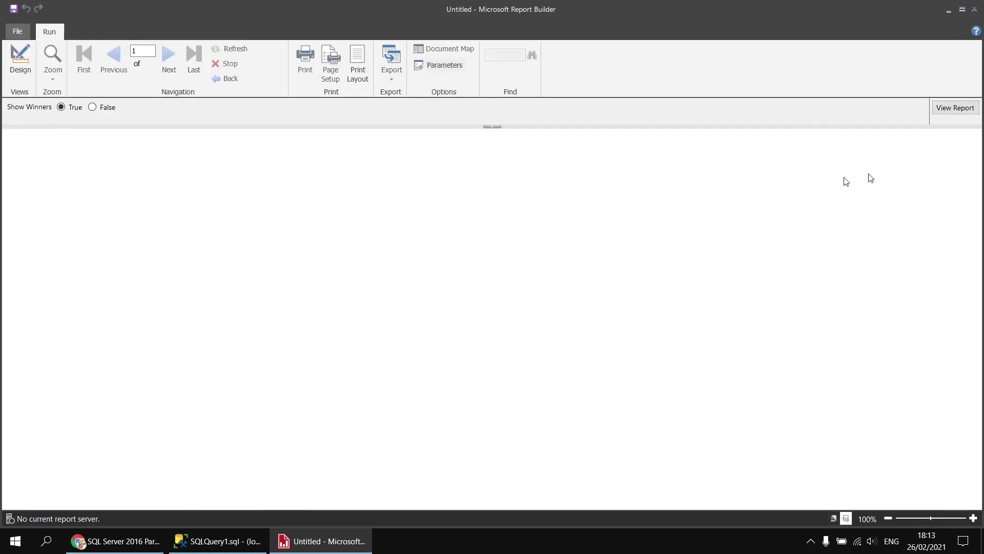
{"action": "left_click", "coordinate": [956, 108]}
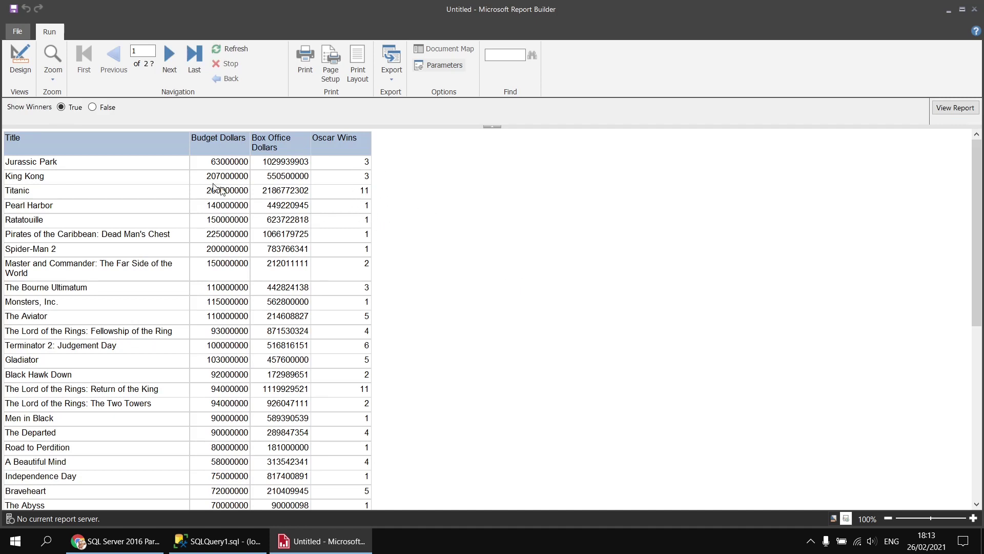
{"action": "left_click", "coordinate": [93, 108]}
{"action": "left_click", "coordinate": [957, 109]}
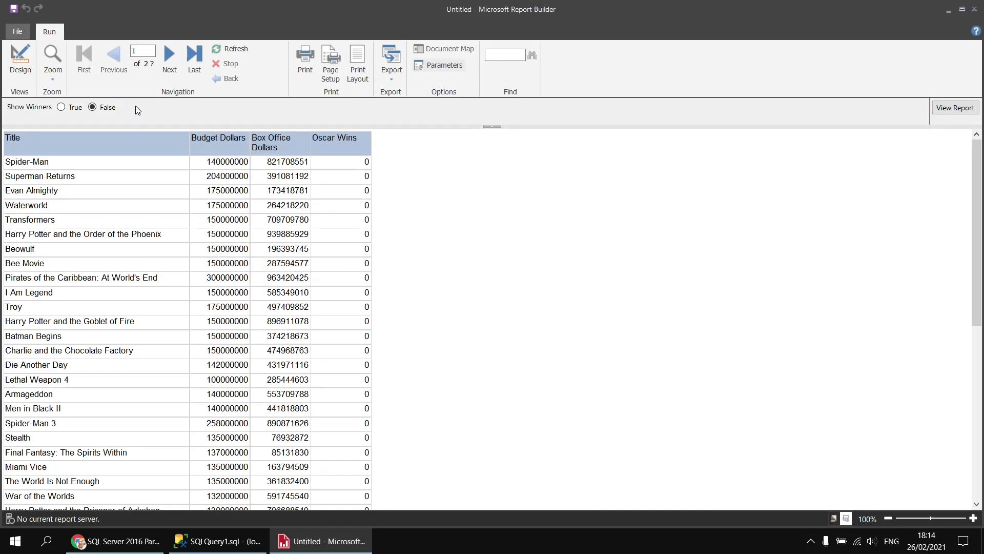
Return to the design and allow null values for the ShowWinners parameter.
{"action": "left_click", "coordinate": [20, 60]}
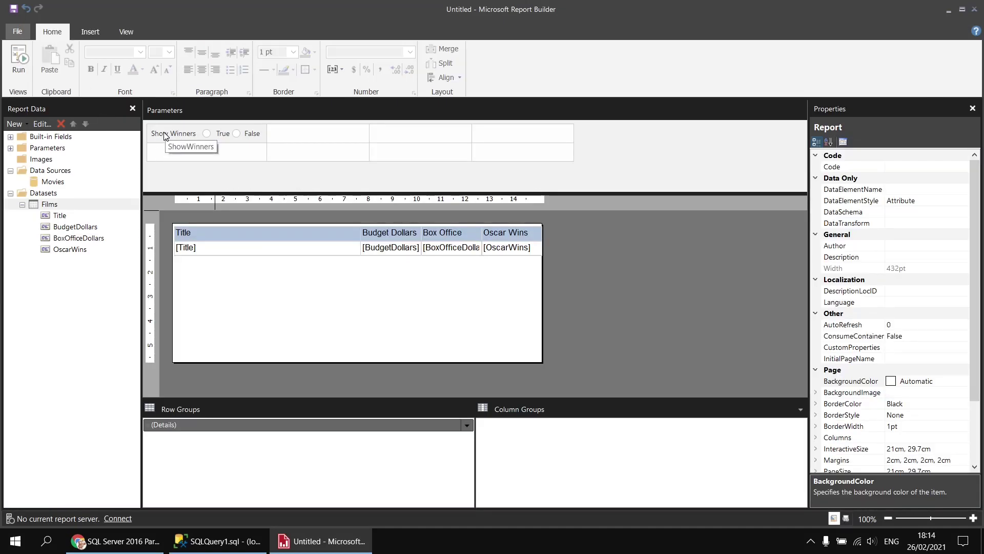
{"action": "double_click", "coordinate": [164, 135]}
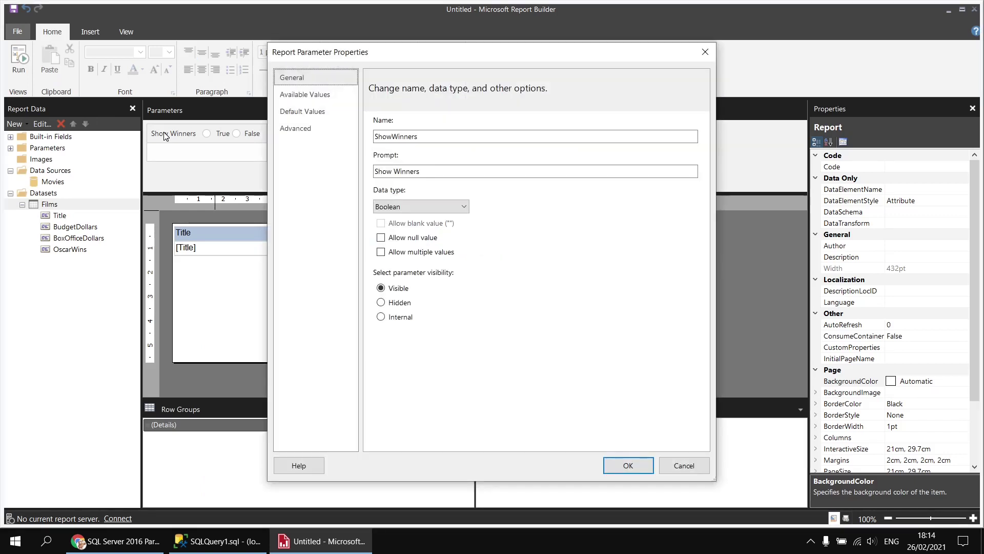
{"action": "left_click", "coordinate": [381, 238]}
{"action": "left_click", "coordinate": [629, 465]}
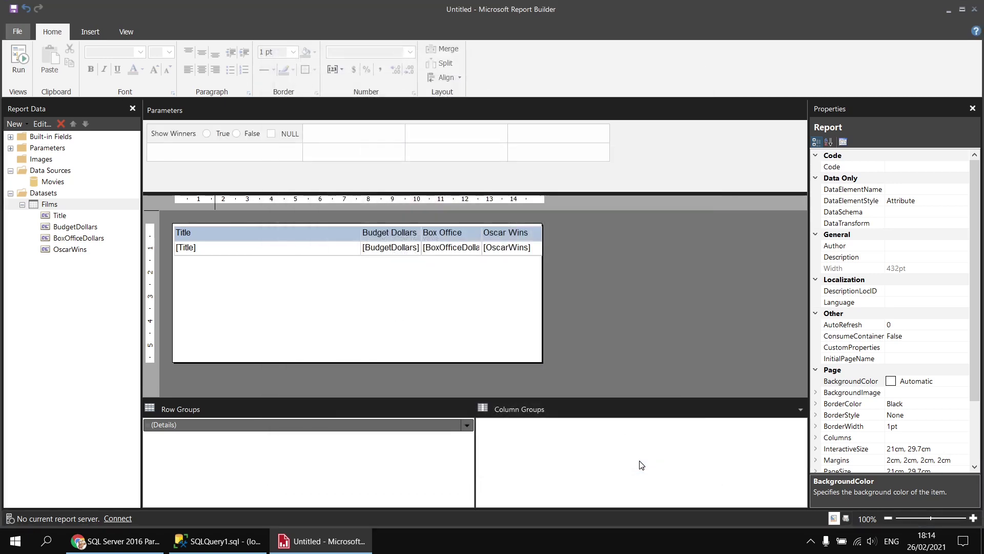
Run the report with Show Winners as NULL, clear the NULL option and return to the design.
{"action": "left_click", "coordinate": [19, 59]}
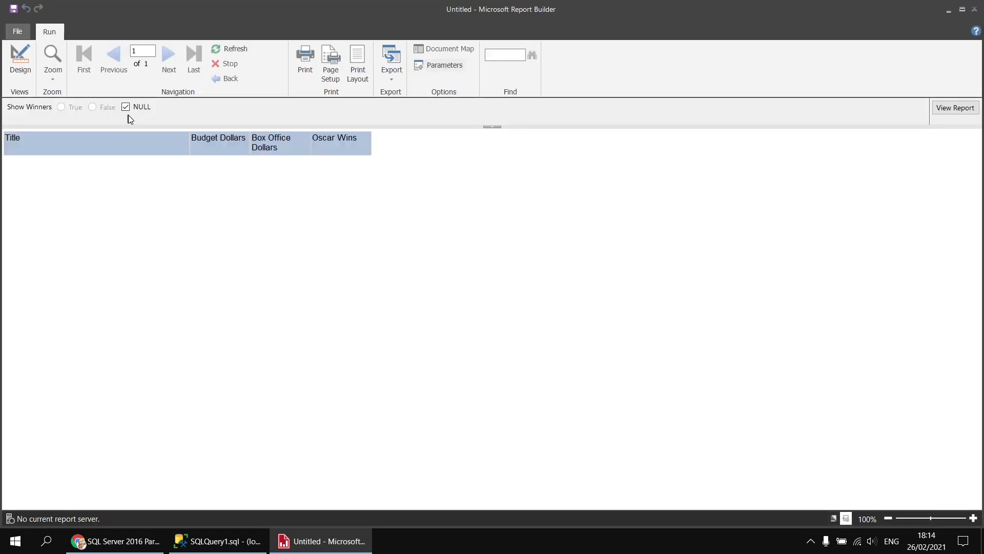
{"action": "left_click", "coordinate": [126, 107]}
{"action": "left_click", "coordinate": [21, 61]}
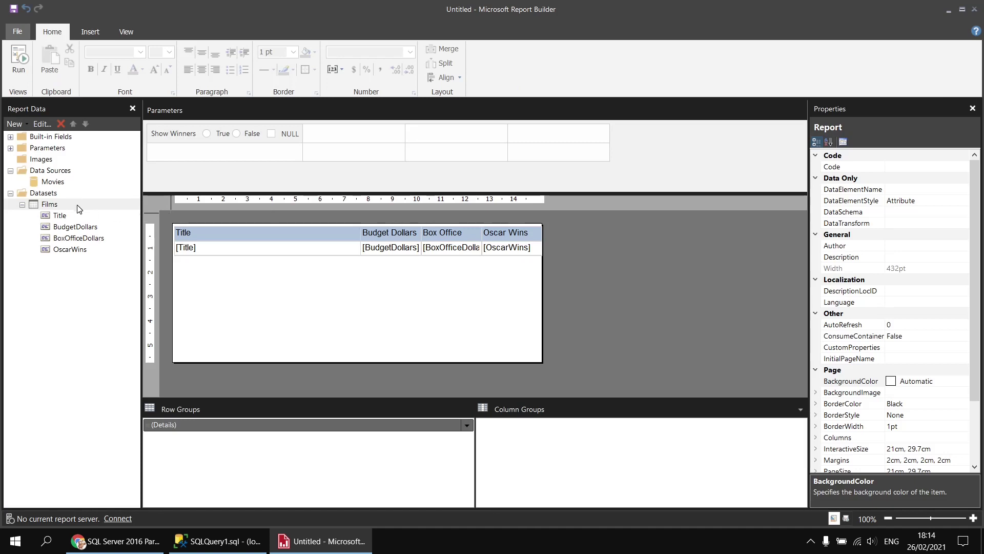
{"action": "right_click", "coordinate": [68, 205]}
{"action": "left_click", "coordinate": [142, 259]}
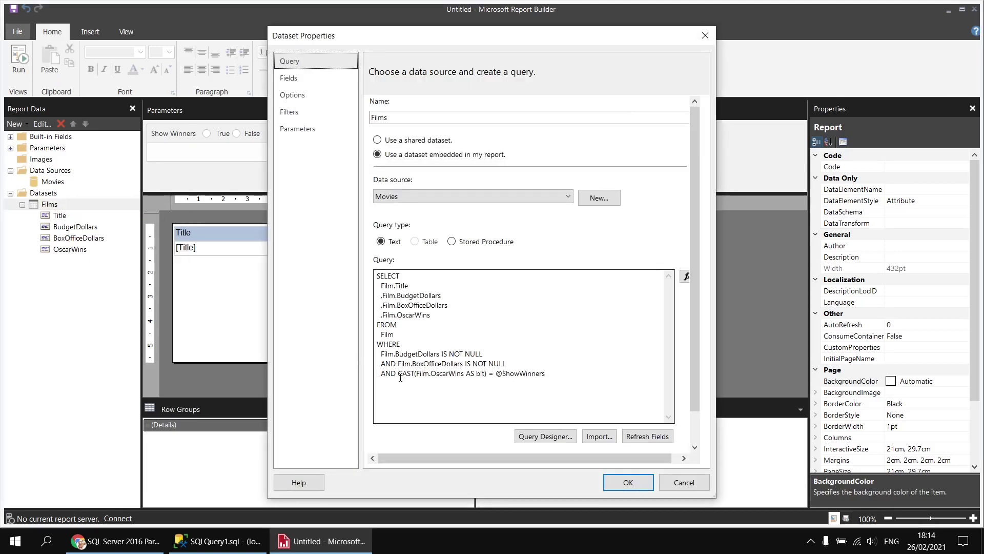
{"action": "left_click", "coordinate": [424, 384]}
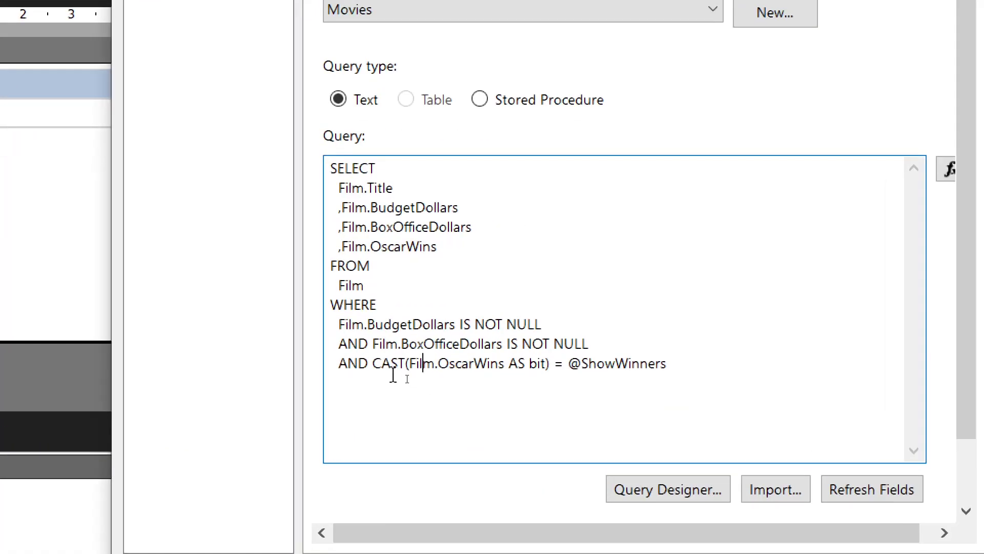
{"action": "left_click", "coordinate": [373, 363]}
{"action": "type", "text": "("}
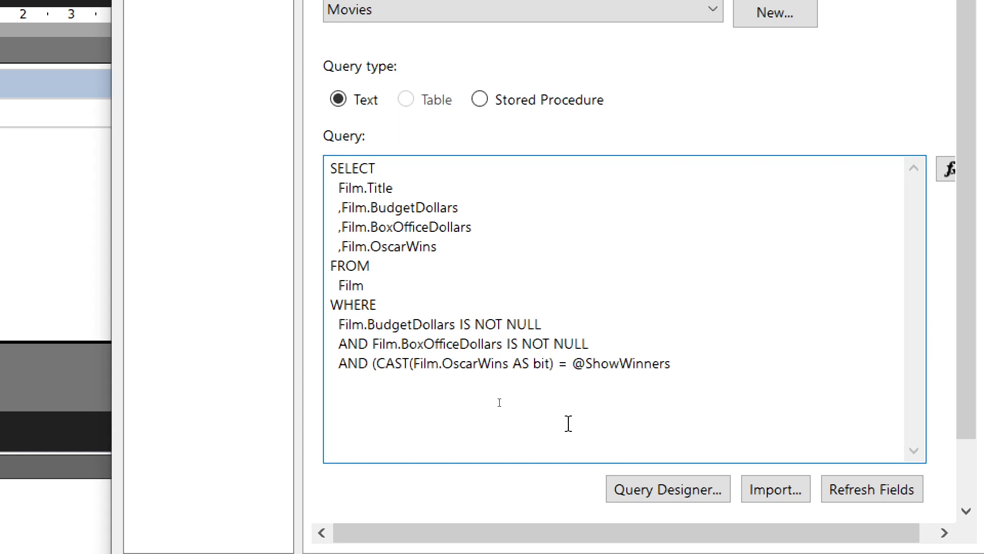
{"action": "left_click", "coordinate": [684, 362]}
{"action": "type", "text": "OR @ShowWinners IS"}
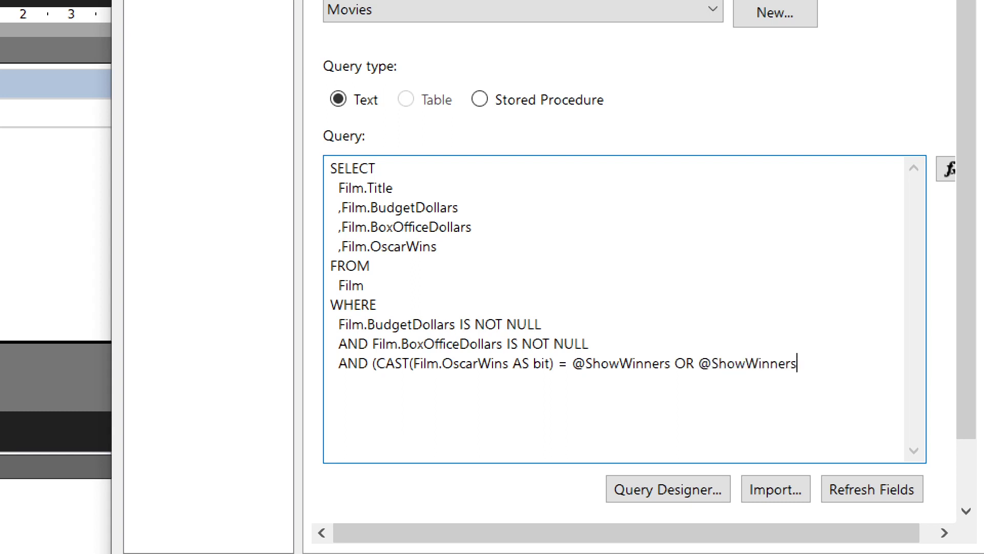
{"action": "type", "text": " NULL)"}
{"action": "left_click", "coordinate": [377, 363]}
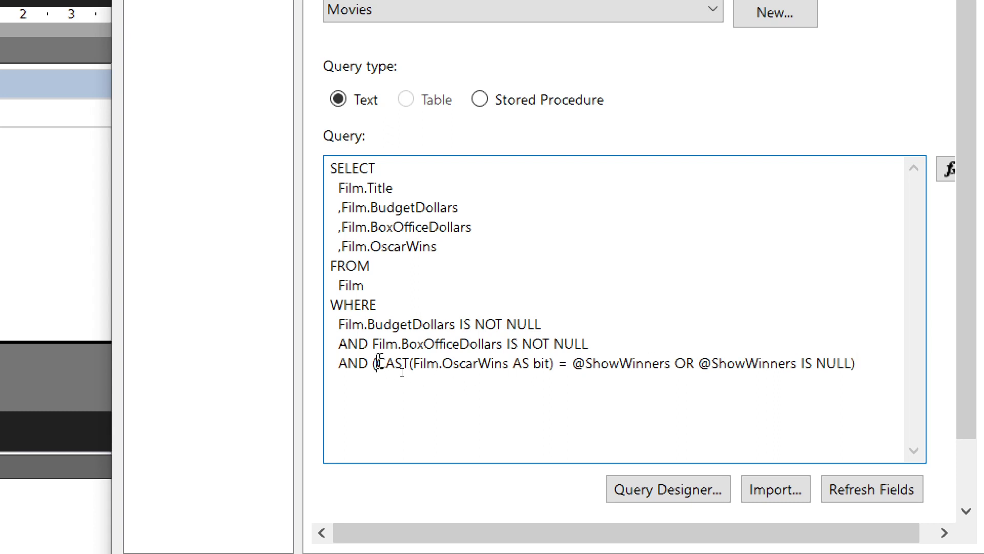
{"action": "left_click_drag", "start_coordinate": [378, 364], "coordinate": [673, 366]}
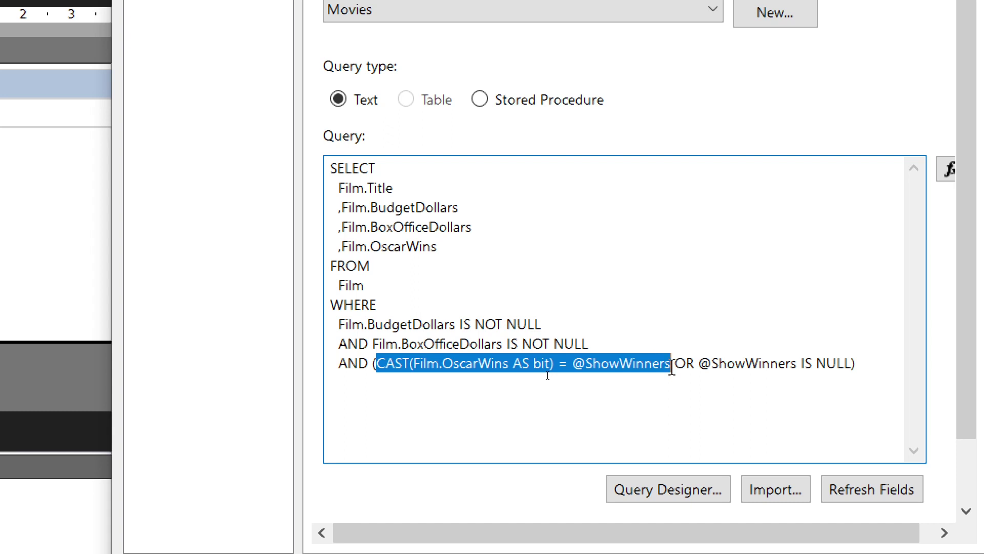
{"action": "left_click_drag", "start_coordinate": [698, 365], "coordinate": [852, 370]}
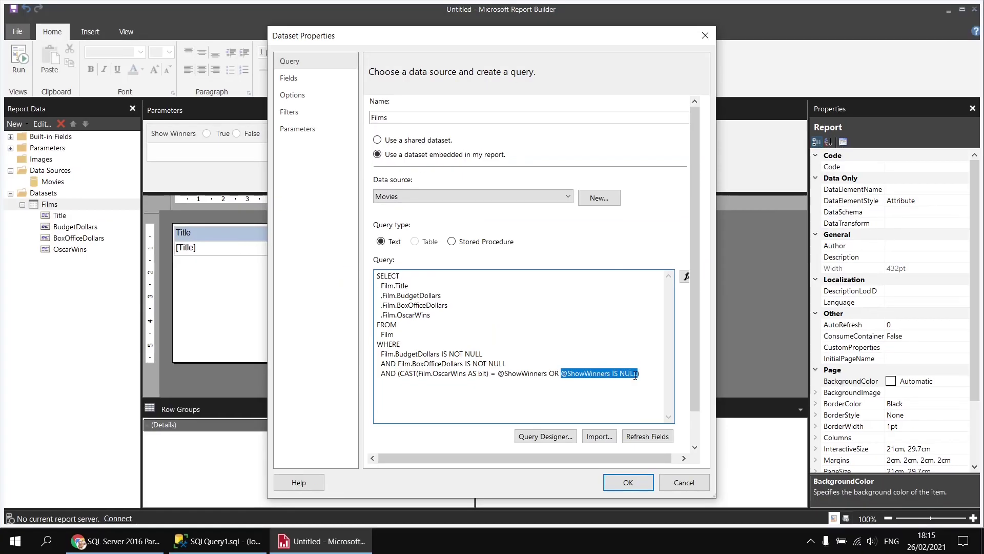
{"action": "left_click", "coordinate": [628, 487]}
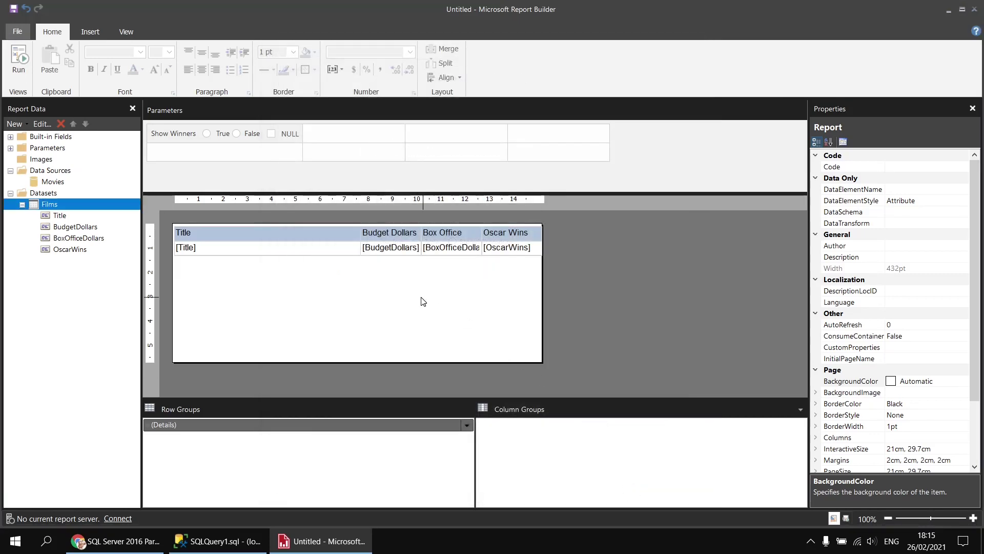
Run the report and view it with Show Winners set to NULL, False and True.
{"action": "left_click", "coordinate": [23, 64]}
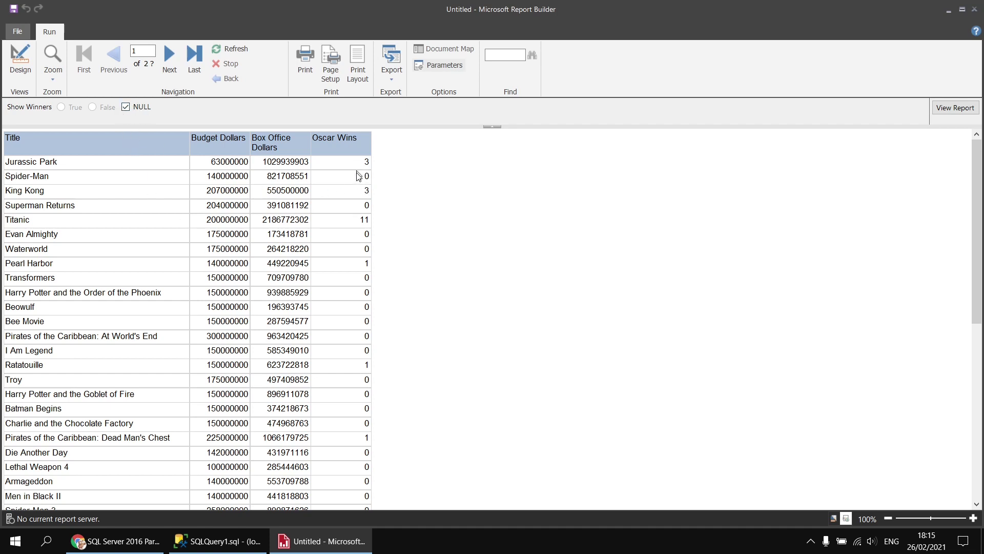
{"action": "left_click", "coordinate": [126, 109]}
{"action": "left_click", "coordinate": [93, 107]}
{"action": "left_click", "coordinate": [955, 107]}
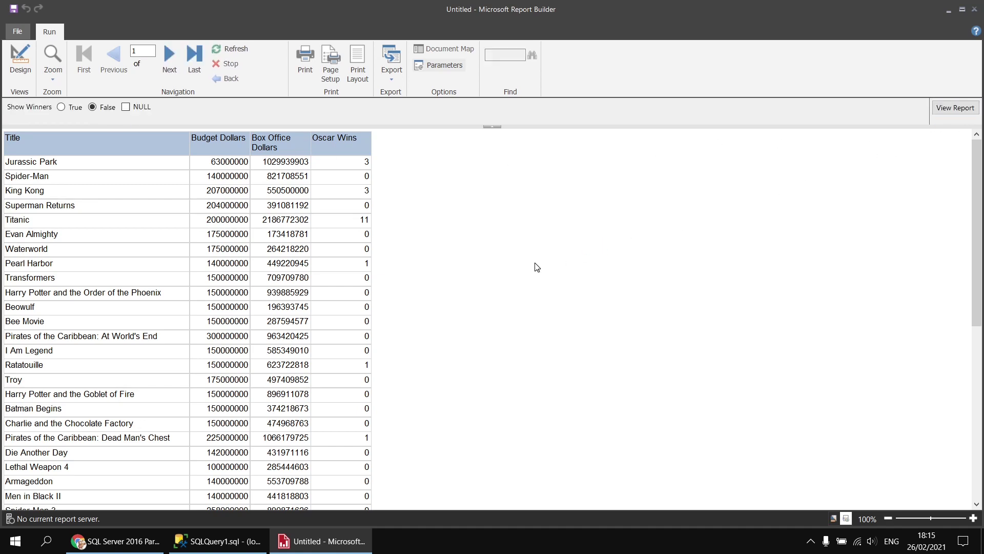
{"action": "left_click", "coordinate": [61, 108]}
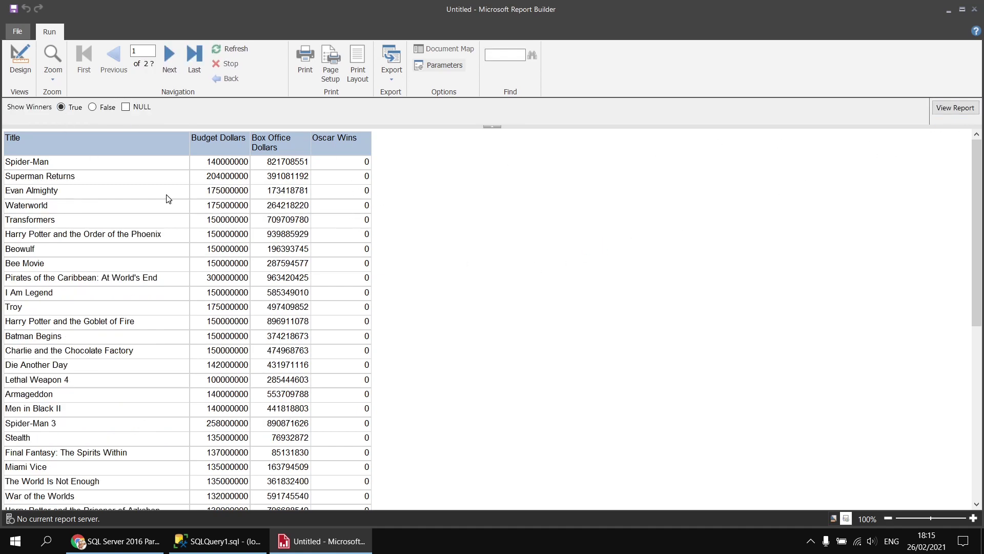
{"action": "left_click", "coordinate": [953, 108]}
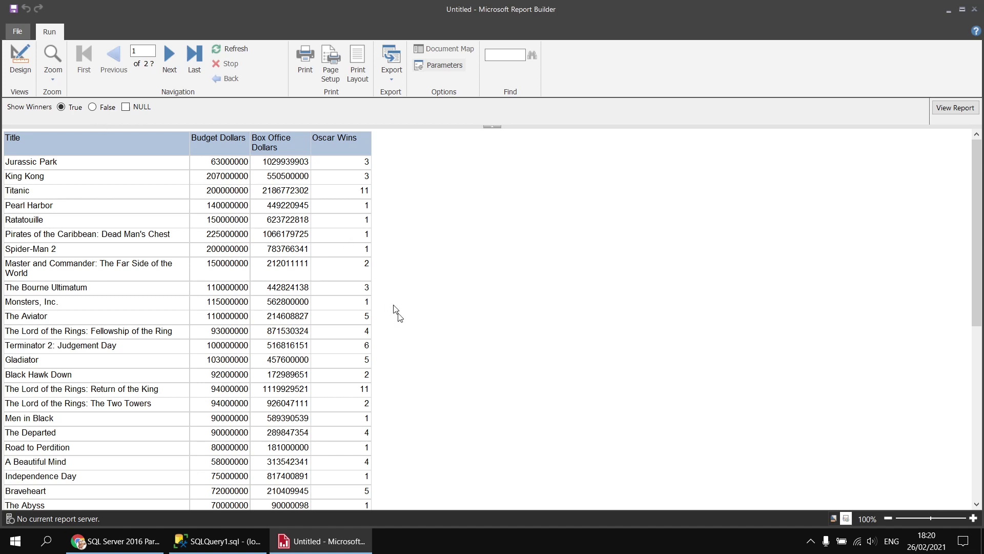
Switch to SQL Server Management Studio and add a where clause at the end of the film query.
{"action": "left_click", "coordinate": [225, 539]}
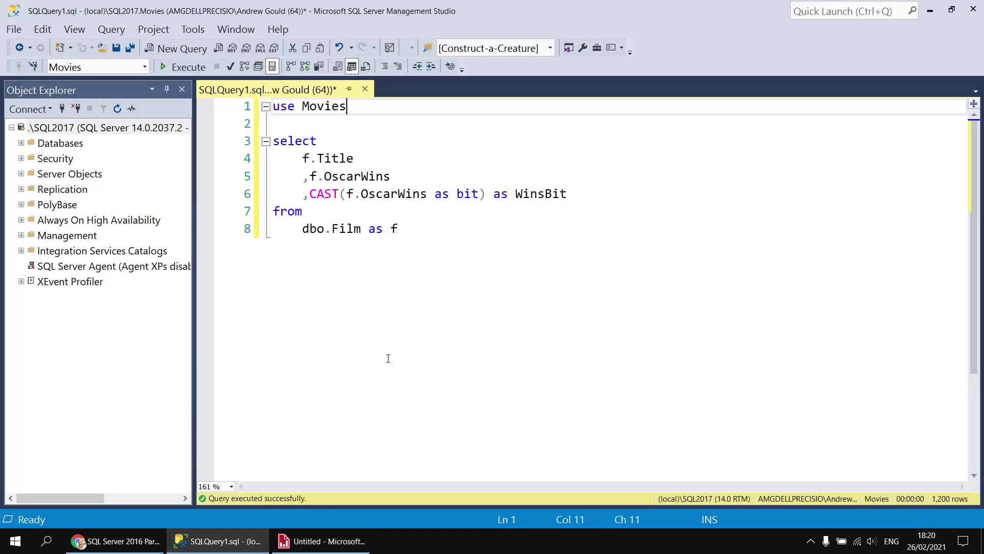
{"action": "left_click", "coordinate": [414, 231]}
{"action": "key", "text": "Return"}
{"action": "key", "text": "BackSpace"}
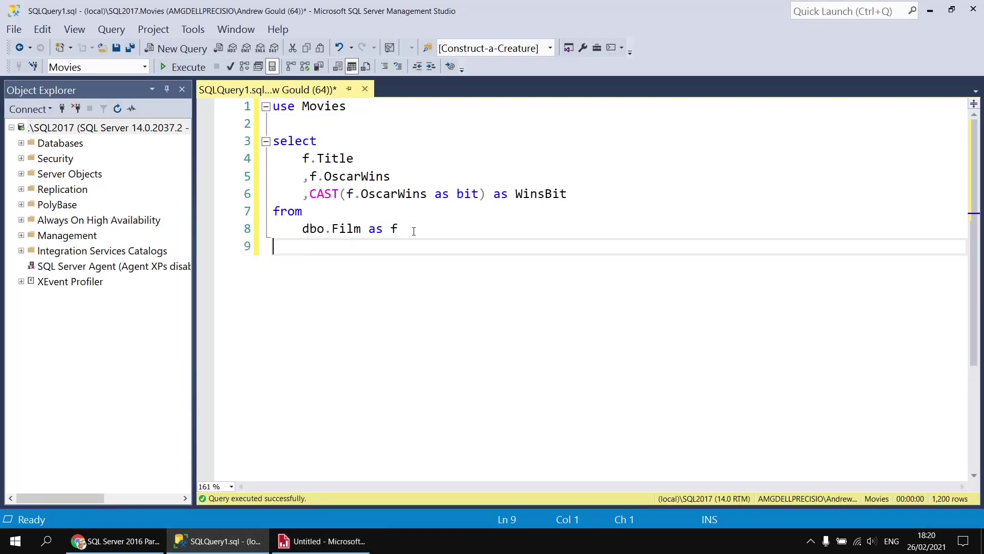
{"action": "type", "text": "where"}
{"action": "key", "text": "Return"}
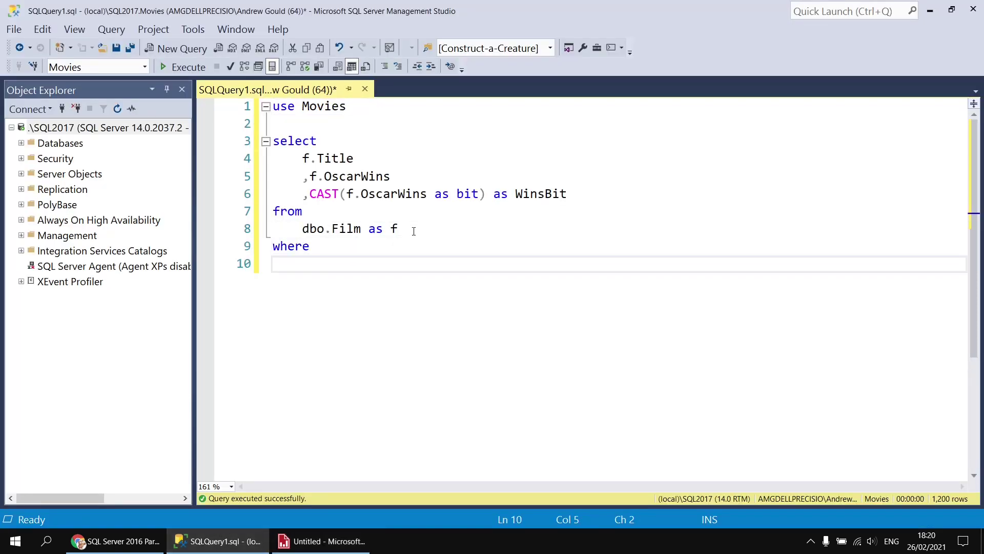
Enter the bracketed comparison (f.BoxOfficeDollars > f.BudgetDollars) under the where clause.
{"action": "key", "text": "Tab"}
{"action": "type", "text": "()"}
{"action": "key", "text": "Left"}
{"action": "type", "text": "f.BoxOfficeDollars >"}
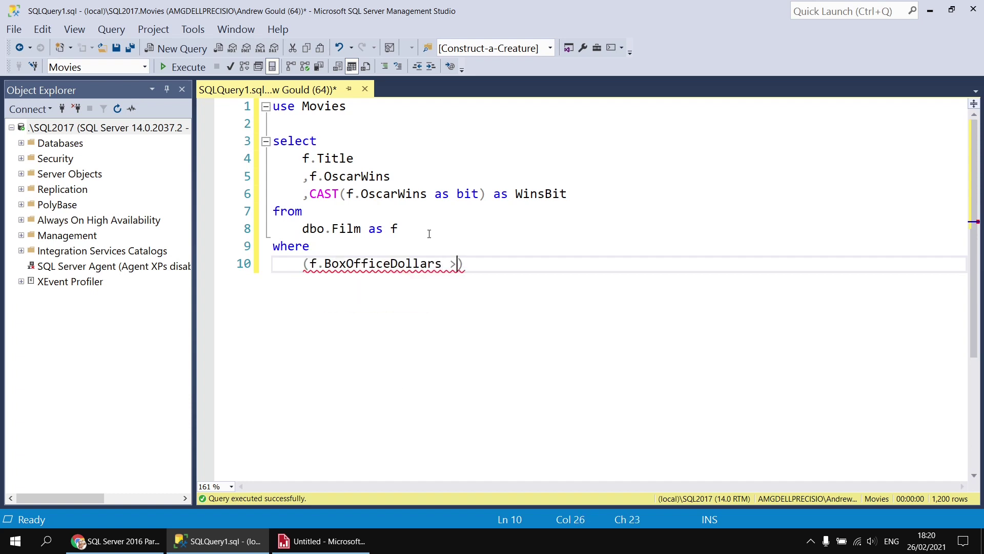
{"action": "type", "text": " f.b"}
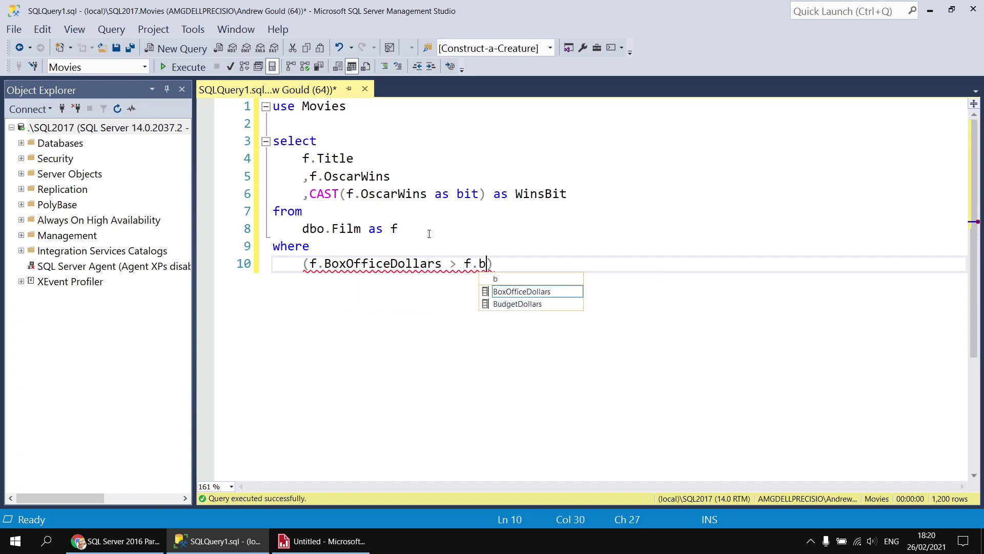
{"action": "type", "text": "ud"}
{"action": "key", "text": "Tab"}
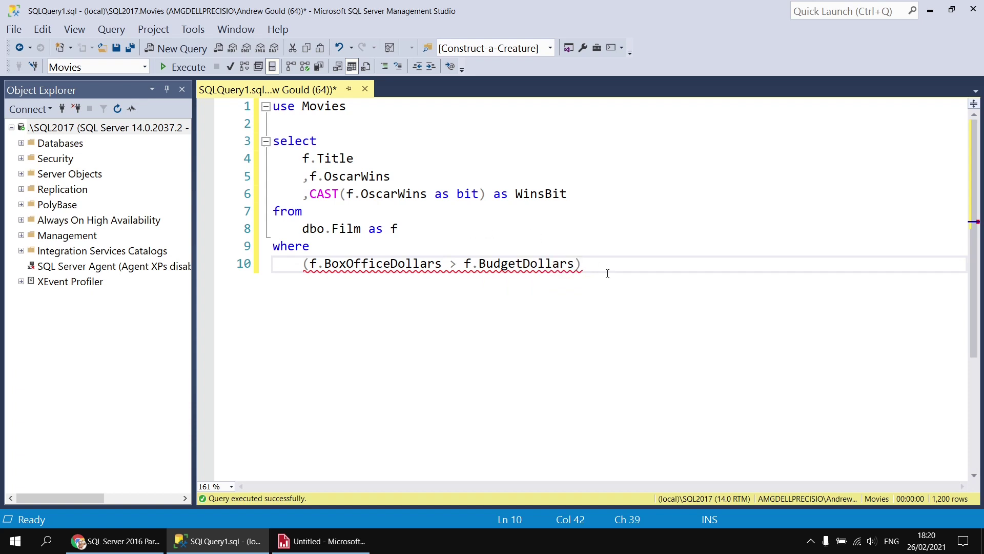
Try comparing the bracketed expression with = 1, execute the query and examine both sides of the comparison.
{"action": "key", "text": "End"}
{"action": "type", "text": "= "}
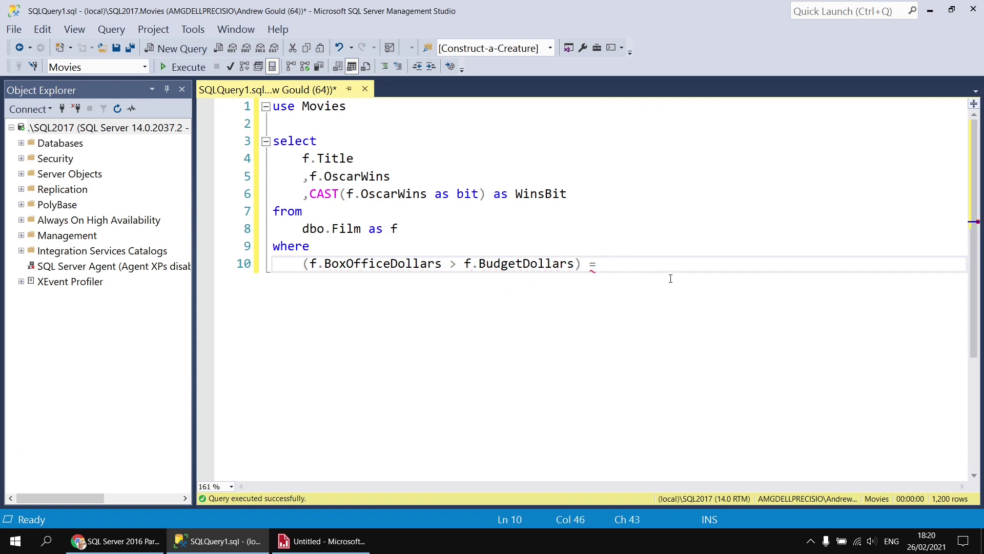
{"action": "type", "text": "1"}
{"action": "mouse_move", "coordinate": [592, 268]}
{"action": "key", "text": "F5"}
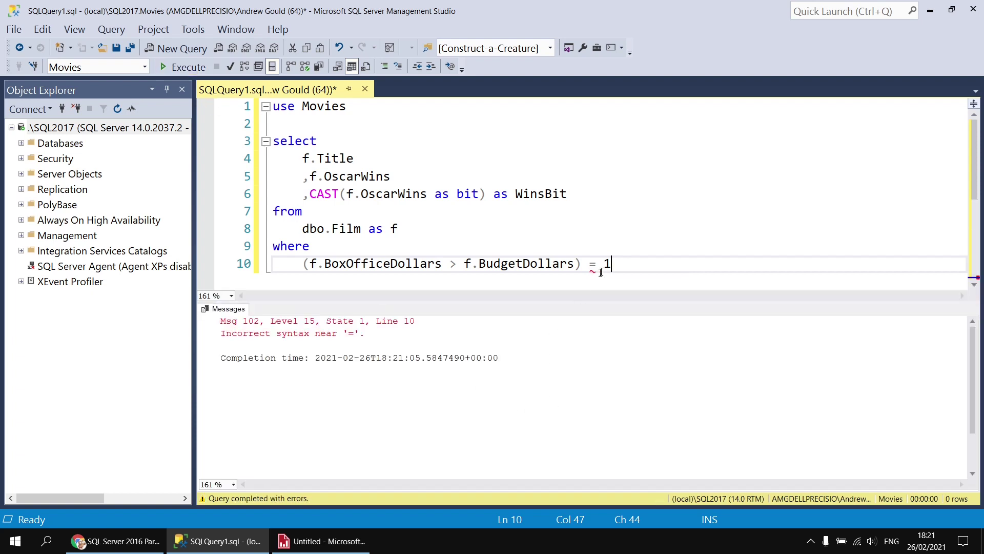
{"action": "left_click", "coordinate": [583, 265]}
{"action": "left_click_drag", "start_coordinate": [583, 264], "coordinate": [303, 264]}
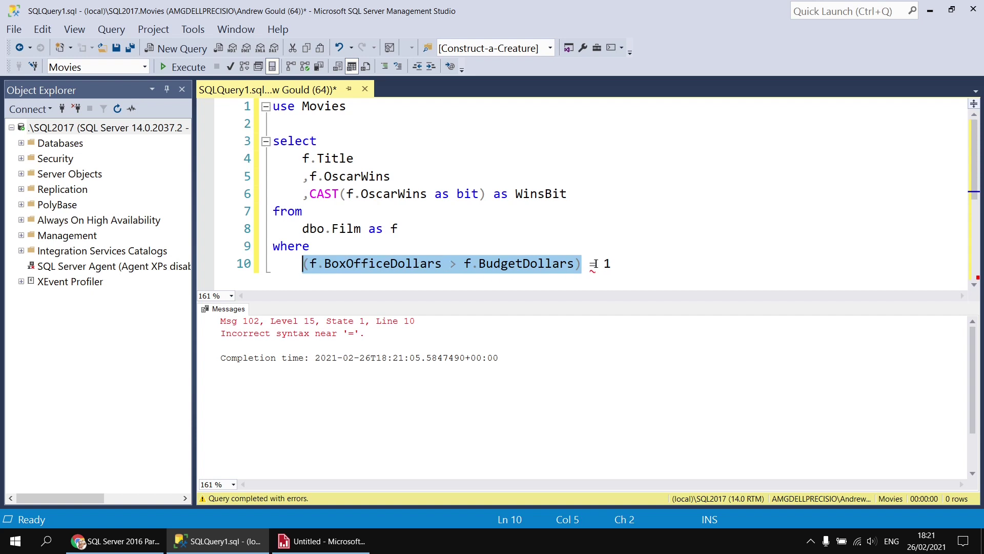
{"action": "left_click_drag", "start_coordinate": [589, 264], "coordinate": [615, 264]}
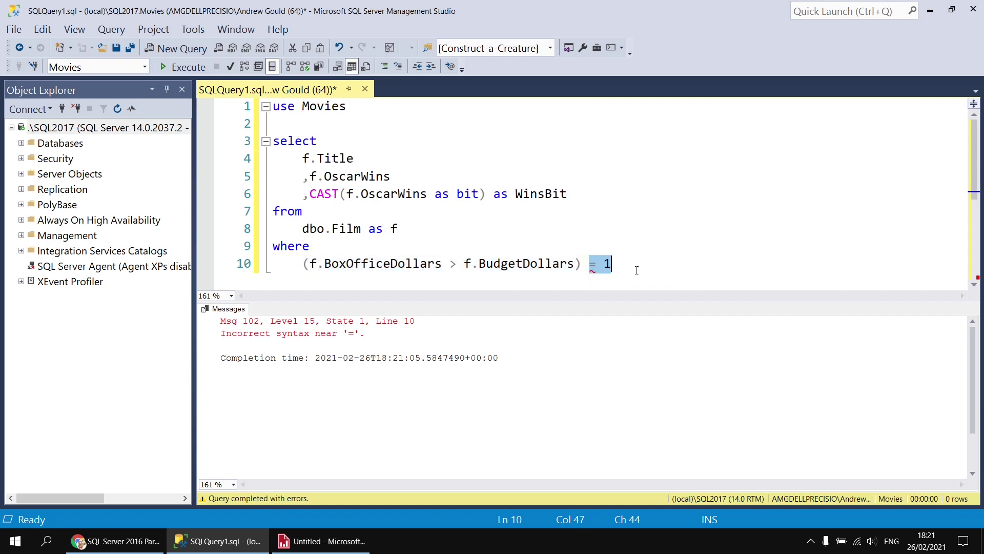
{"action": "left_click_drag", "start_coordinate": [303, 264], "coordinate": [583, 272]}
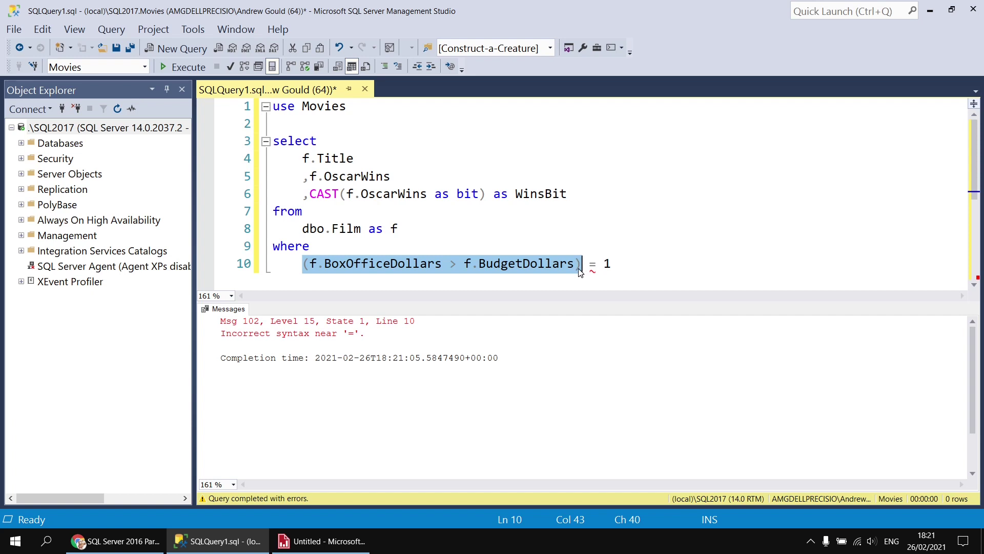
Rewrite the where condition as iif(f.BoxOfficeDollars > f.BudgetDollars, 1, 0) = 1 and execute the query.
{"action": "left_click", "coordinate": [304, 267]}
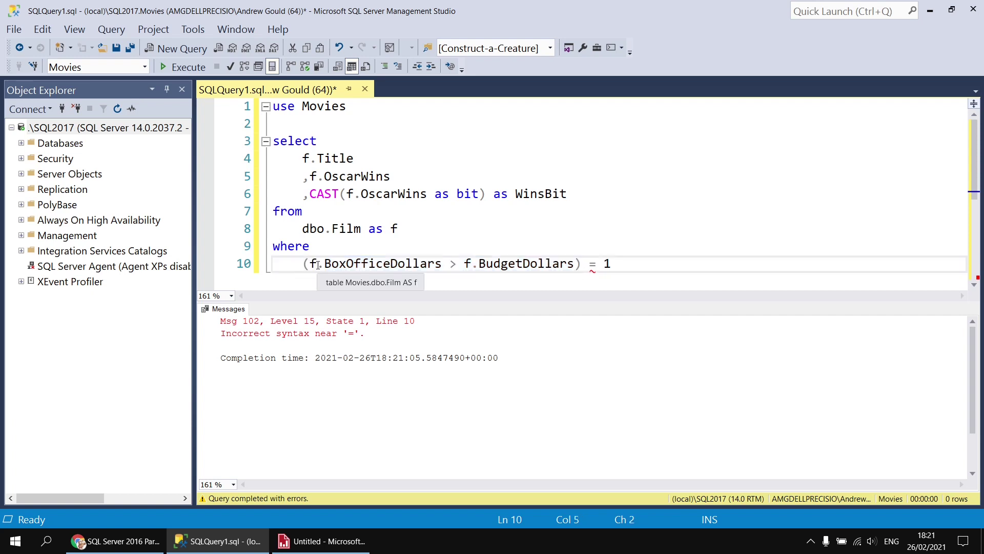
{"action": "type", "text": "iif"}
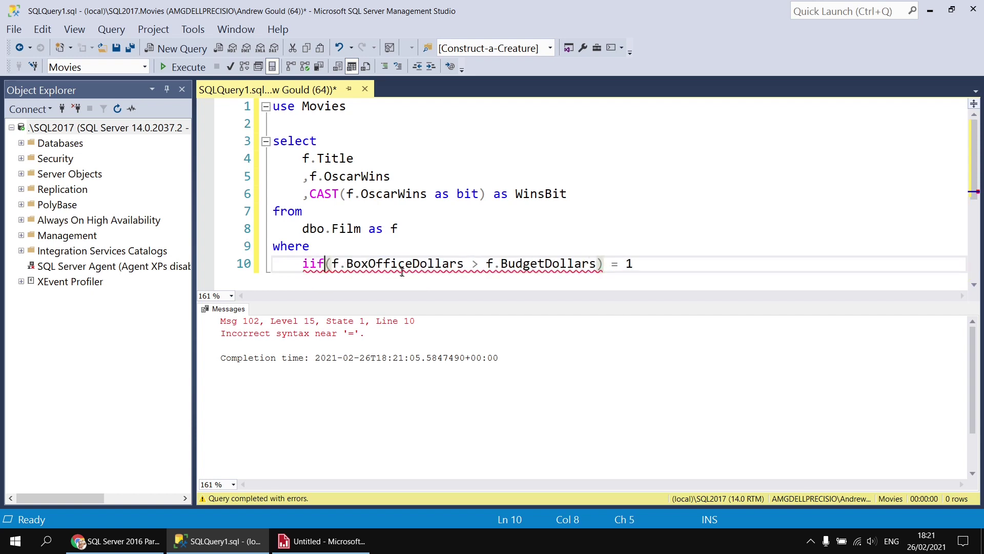
{"action": "left_click", "coordinate": [597, 264]}
{"action": "type", "text": "1"}
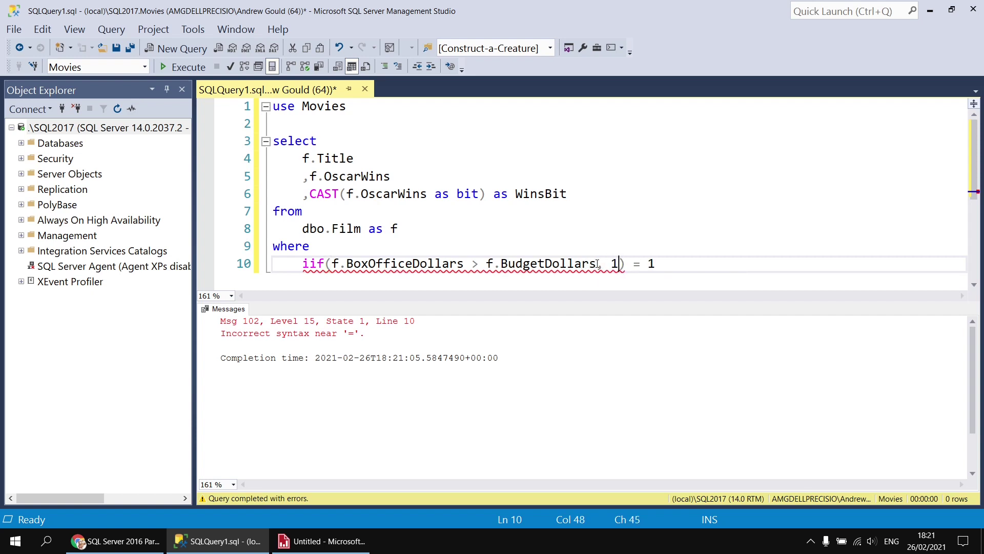
{"action": "type", "text": ", 0"}
{"action": "left_click", "coordinate": [699, 264]}
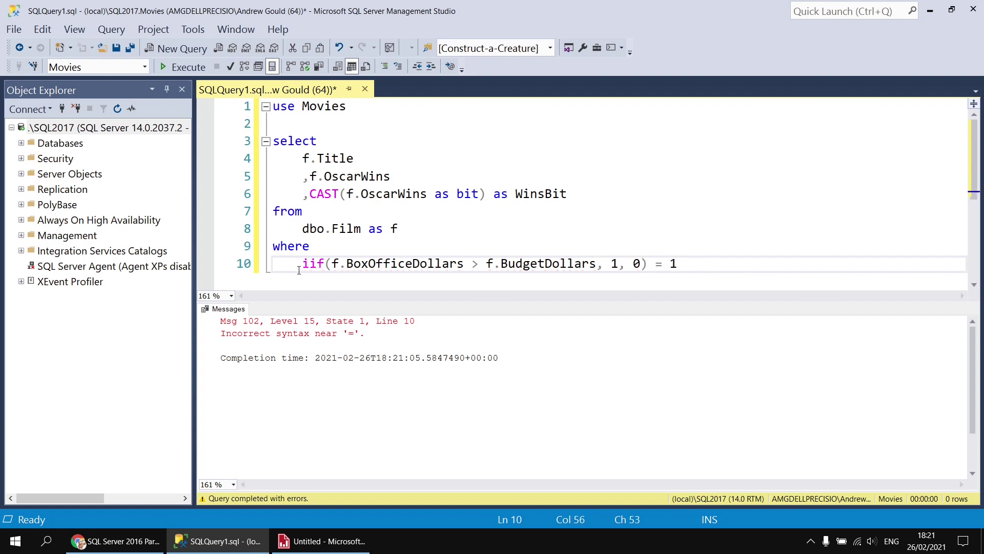
{"action": "left_click_drag", "start_coordinate": [303, 264], "coordinate": [639, 259]}
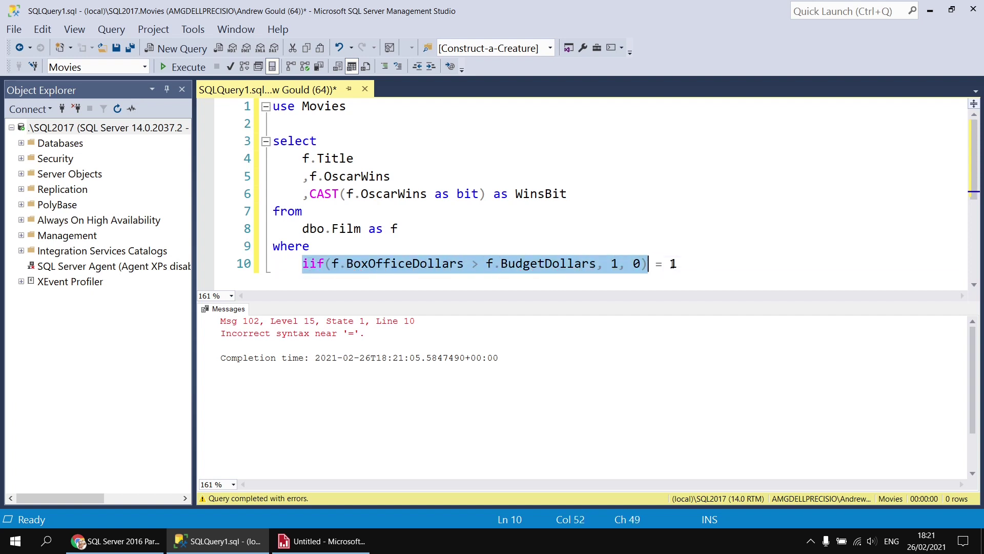
{"action": "left_click", "coordinate": [638, 256]}
{"action": "key", "text": "F5"}
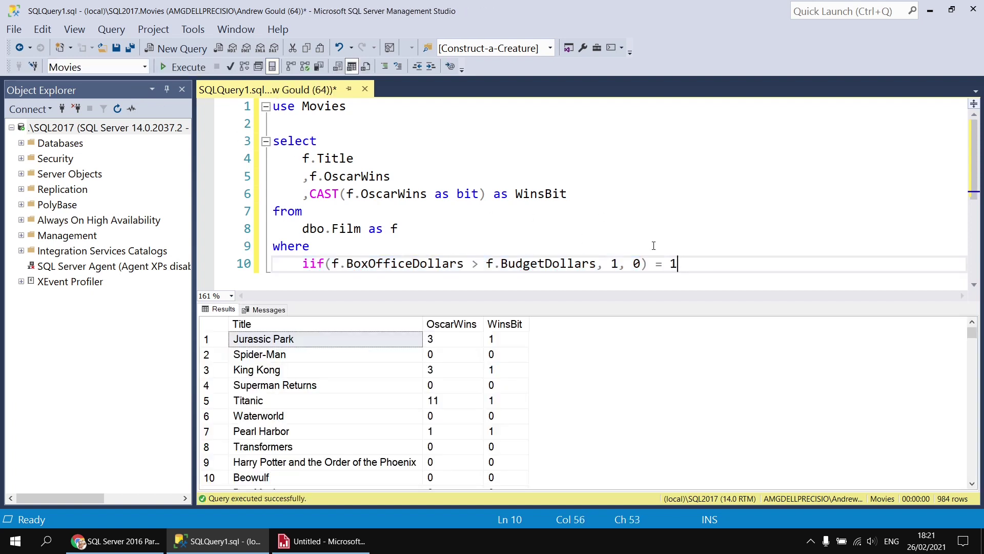
{"action": "left_click_drag", "start_coordinate": [668, 263], "coordinate": [683, 265]}
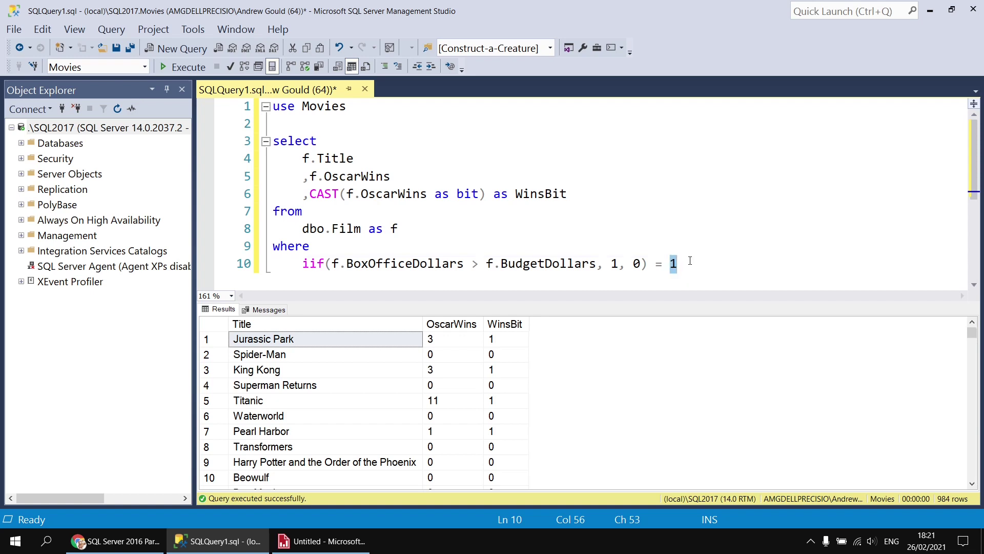
Switch to Report Builder, return to the report design and add a new AND (IIF()) criterion at the end of the Films dataset query.
{"action": "left_click", "coordinate": [321, 541]}
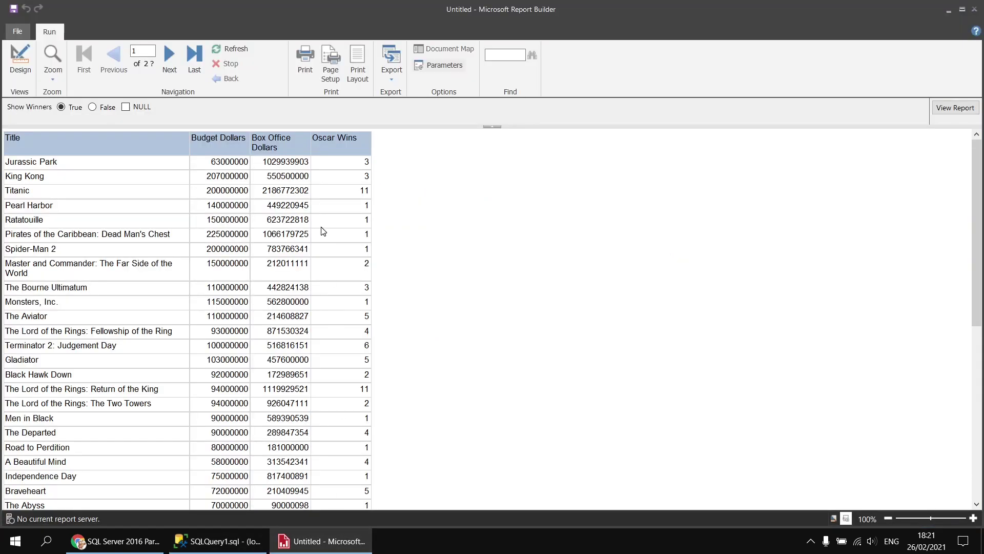
{"action": "left_click", "coordinate": [20, 59]}
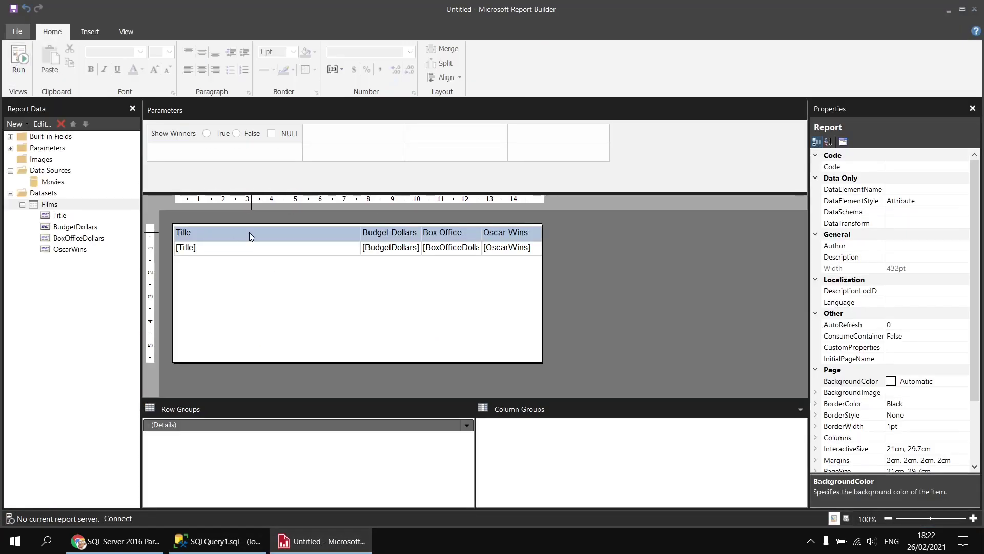
{"action": "right_click", "coordinate": [61, 204]}
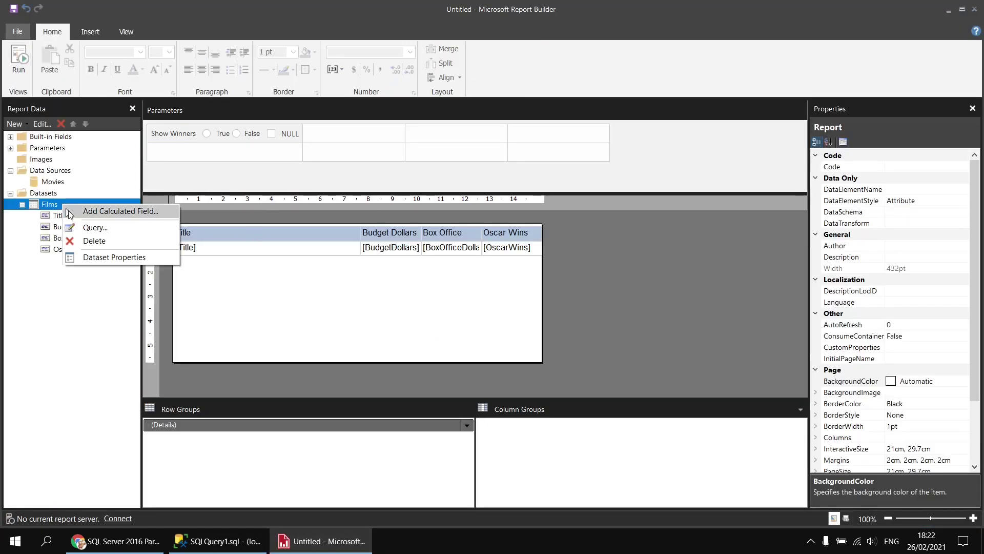
{"action": "left_click", "coordinate": [124, 258]}
{"action": "left_click", "coordinate": [644, 374]}
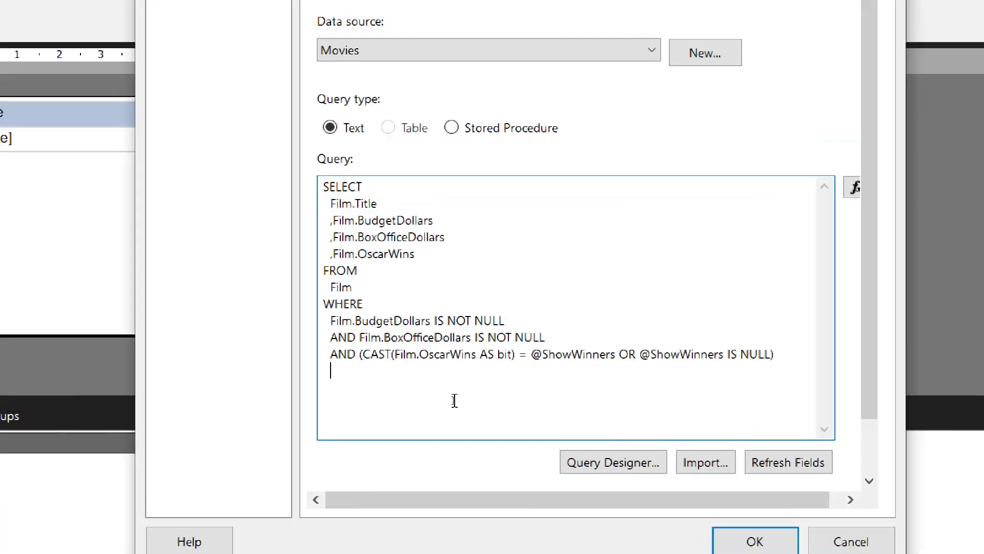
{"action": "type", "text": "AND"}
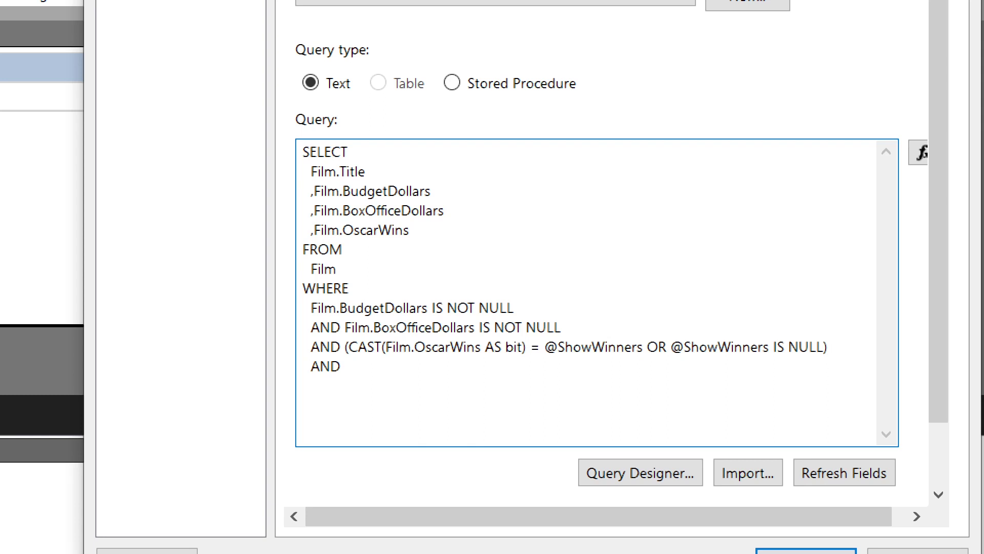
{"action": "type", "text": " ()"}
{"action": "key", "text": "Left"}
{"action": "type", "text": "IIF()"}
Fill in the IIF condition in the Films query as Film.BoxOfficeDollars > Film.BudgetDollars.
{"action": "left_click_drag", "start_coordinate": [445, 211], "coordinate": [314, 212]}
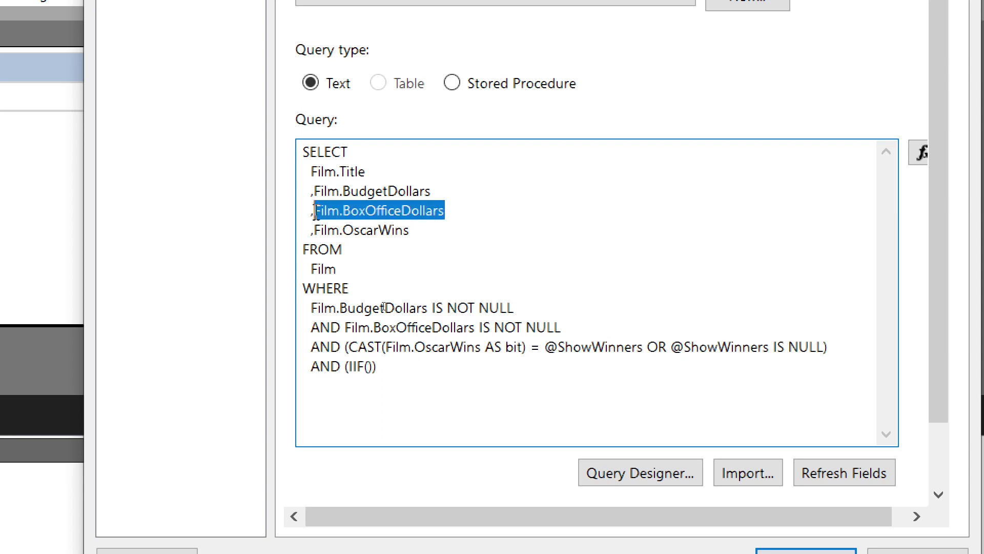
{"action": "key", "text": "ctrl+c"}
{"action": "left_click", "coordinate": [368, 367]}
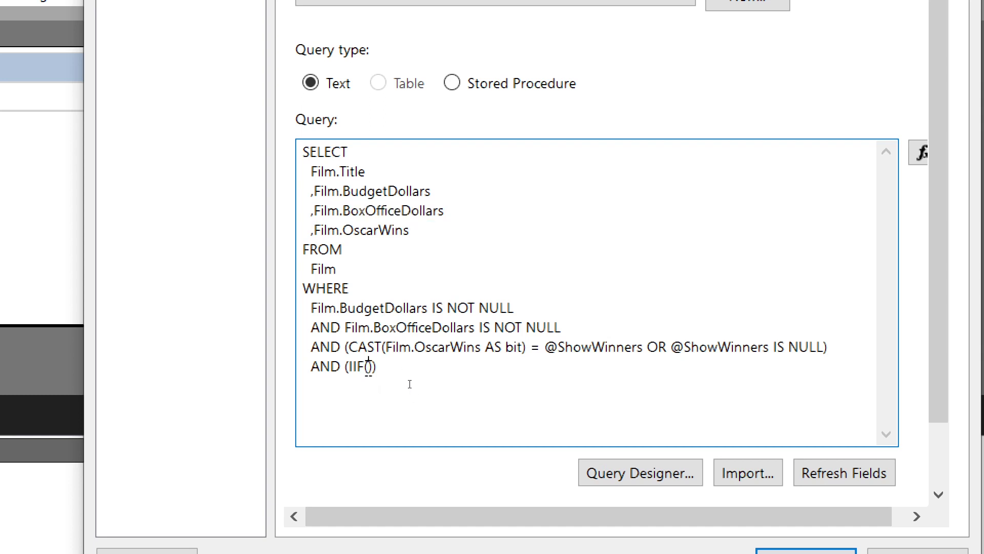
{"action": "key", "text": "ctrl+v"}
{"action": "type", "text": ">"}
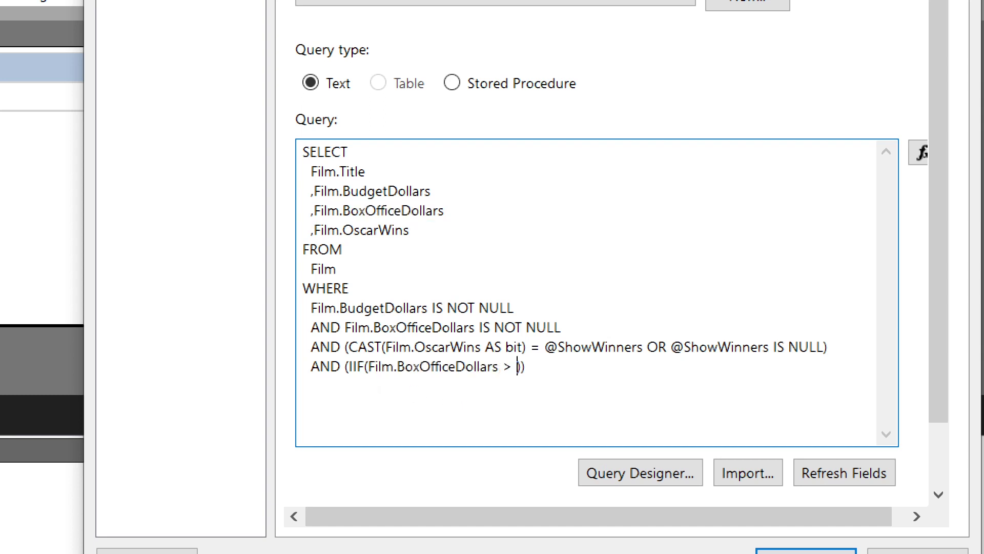
{"action": "left_click_drag", "start_coordinate": [431, 192], "coordinate": [316, 193]}
{"action": "key", "text": "ctrl+c"}
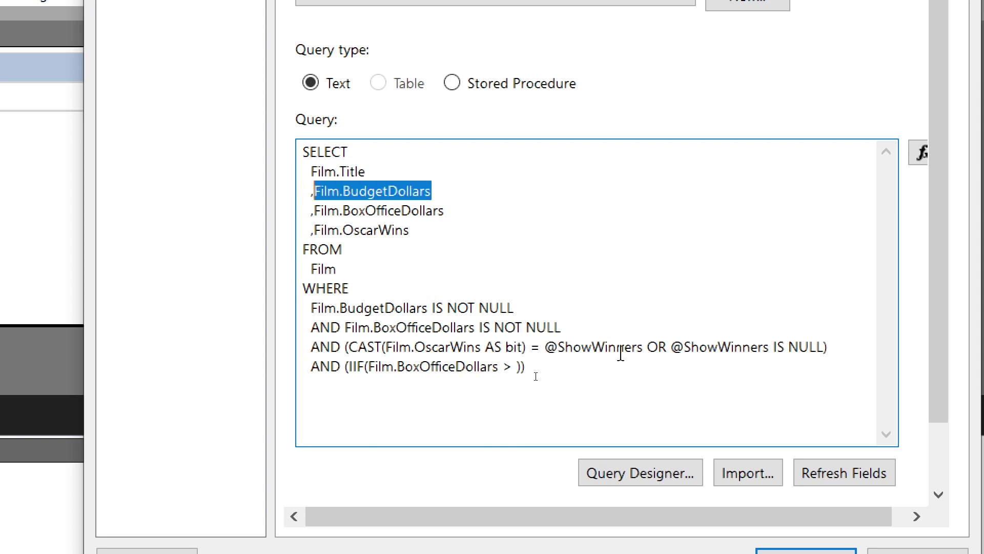
{"action": "left_click", "coordinate": [516, 367]}
{"action": "key", "text": "ctrl+v"}
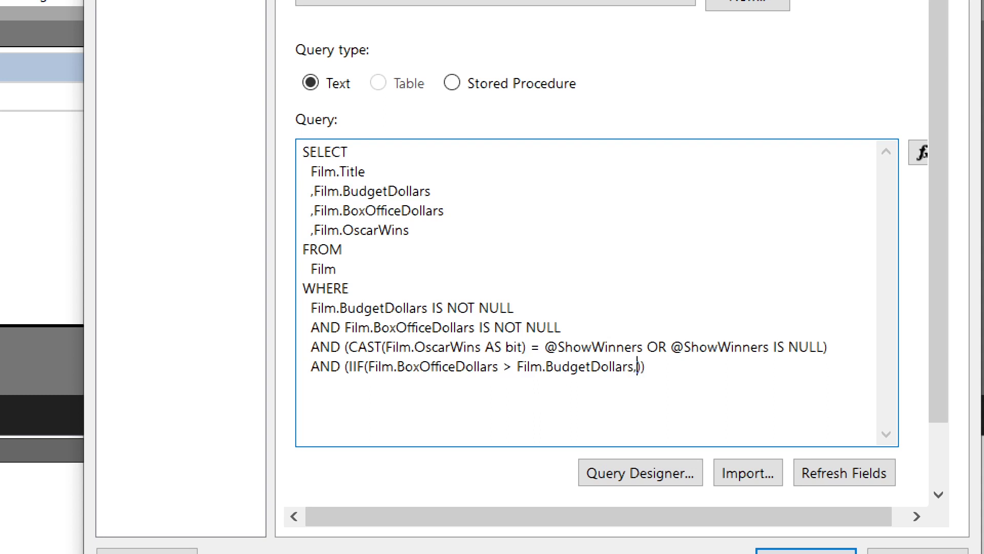
{"action": "type", "text": ", 1"}
{"action": "type", "text": ", 0) = @ShowProfita"}
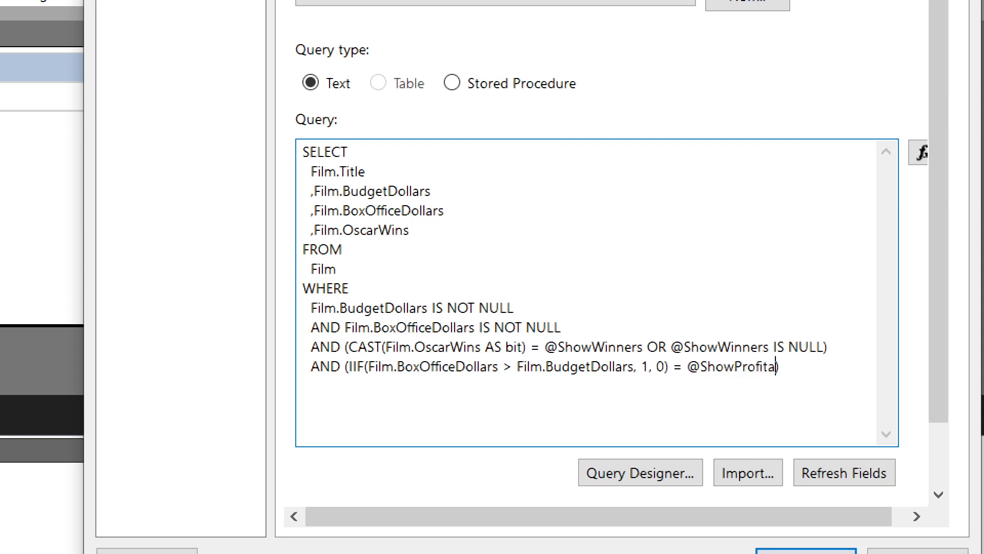
{"action": "type", "text": "ble"}
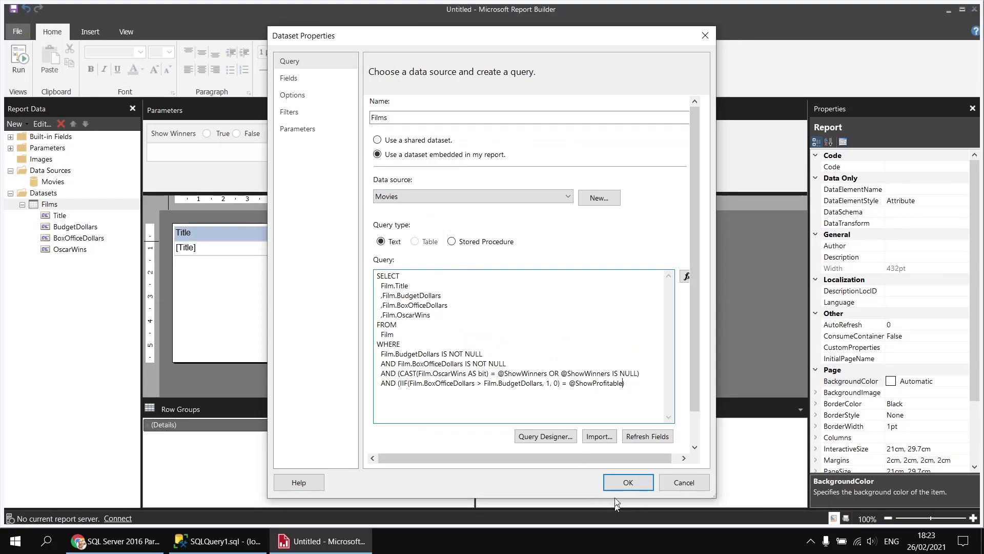
{"action": "left_click", "coordinate": [625, 484]}
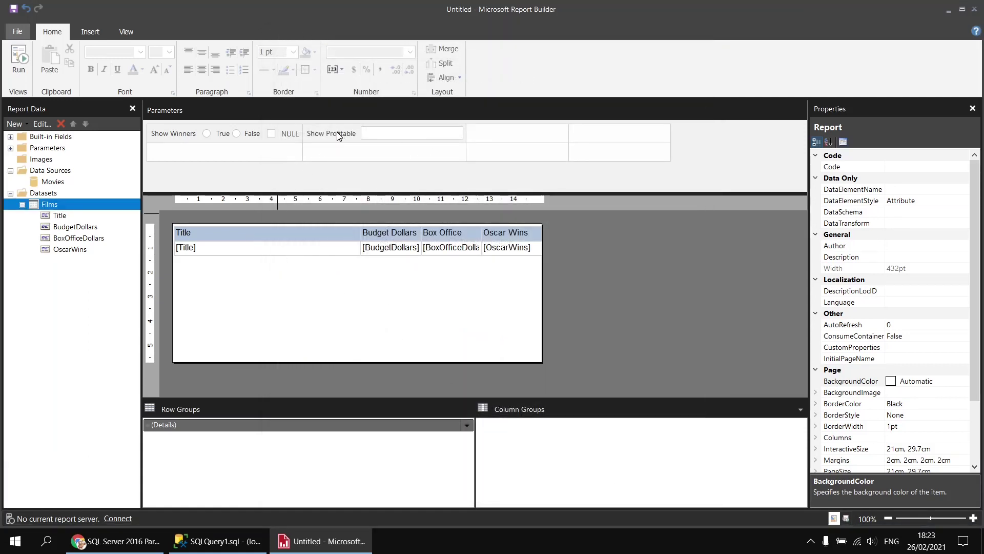
Move the Show Profitable parameter directly beneath Show Winners and set its data type to Boolean.
{"action": "left_click_drag", "start_coordinate": [338, 136], "coordinate": [182, 154]}
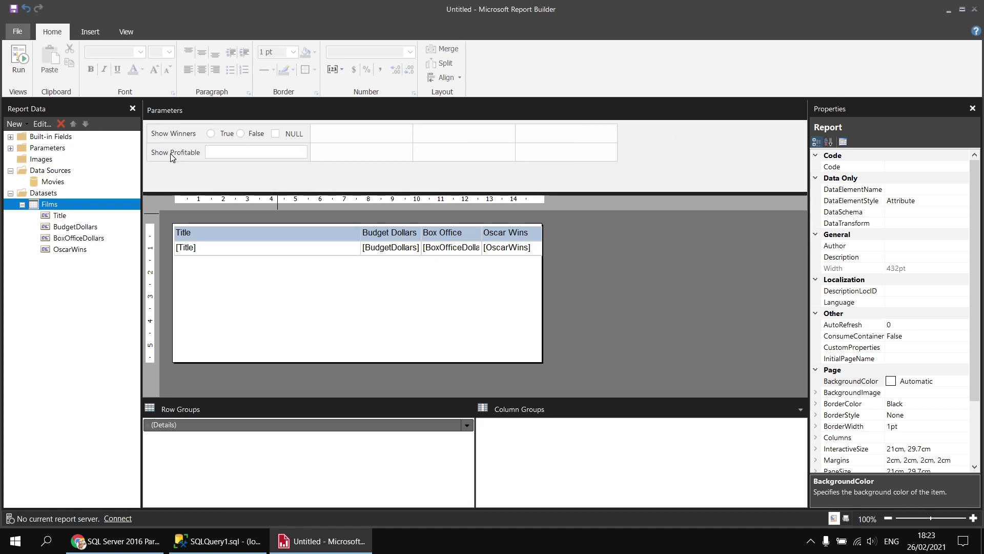
{"action": "double_click", "coordinate": [172, 156]}
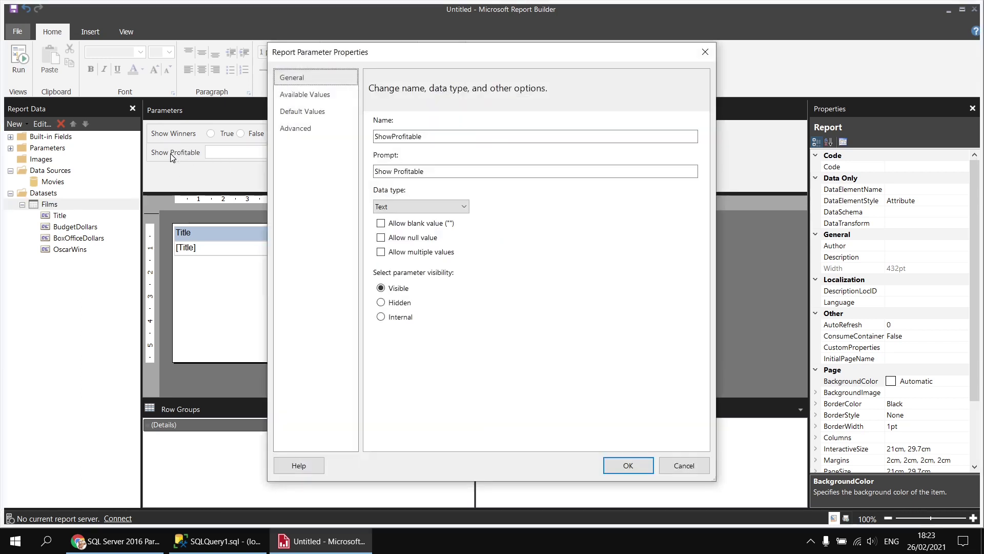
{"action": "left_click", "coordinate": [391, 207]}
{"action": "left_click", "coordinate": [398, 229]}
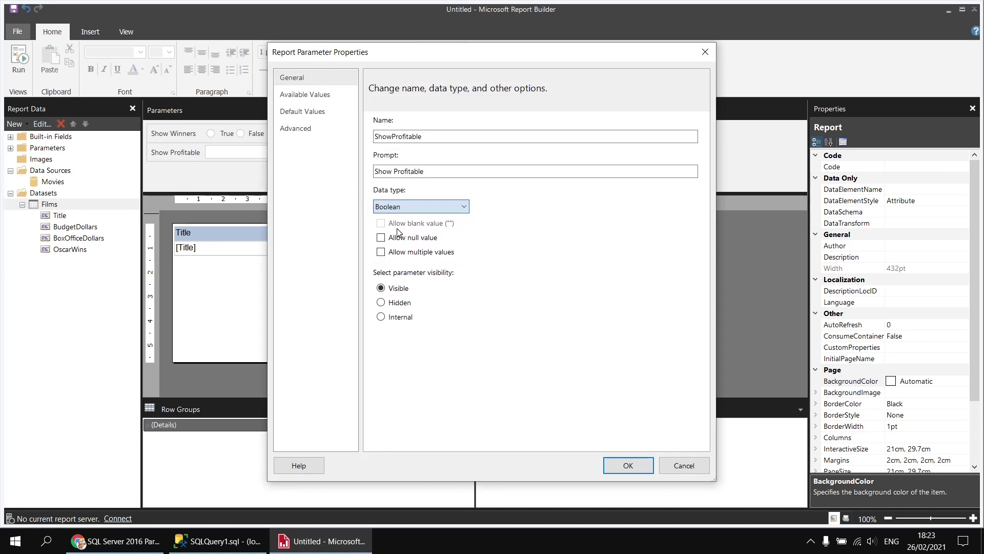
{"action": "left_click", "coordinate": [628, 465]}
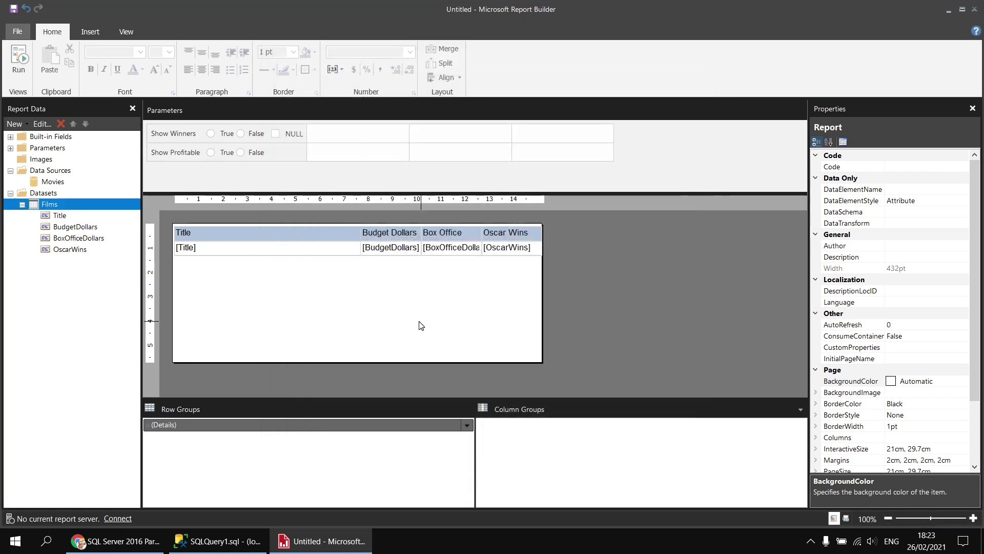
Run the report and view it with Show Profitable set to True and again with False, leaving Show Winners null.
{"action": "left_click", "coordinate": [25, 65]}
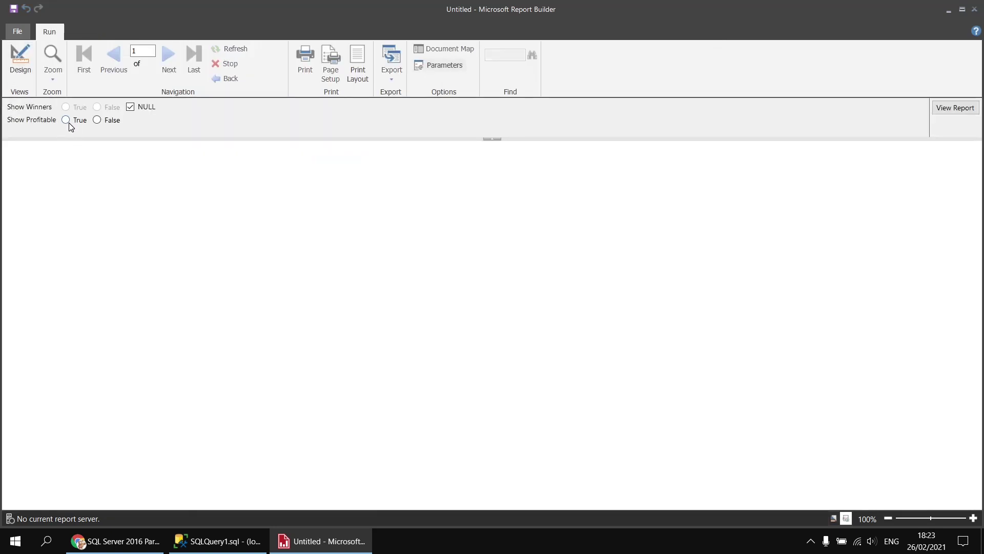
{"action": "left_click", "coordinate": [65, 119]}
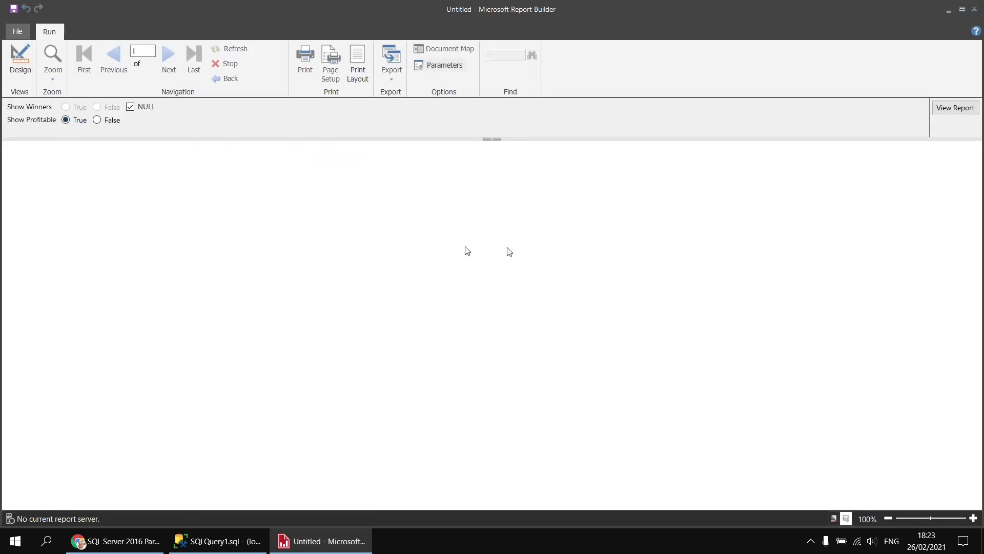
{"action": "left_click", "coordinate": [946, 109]}
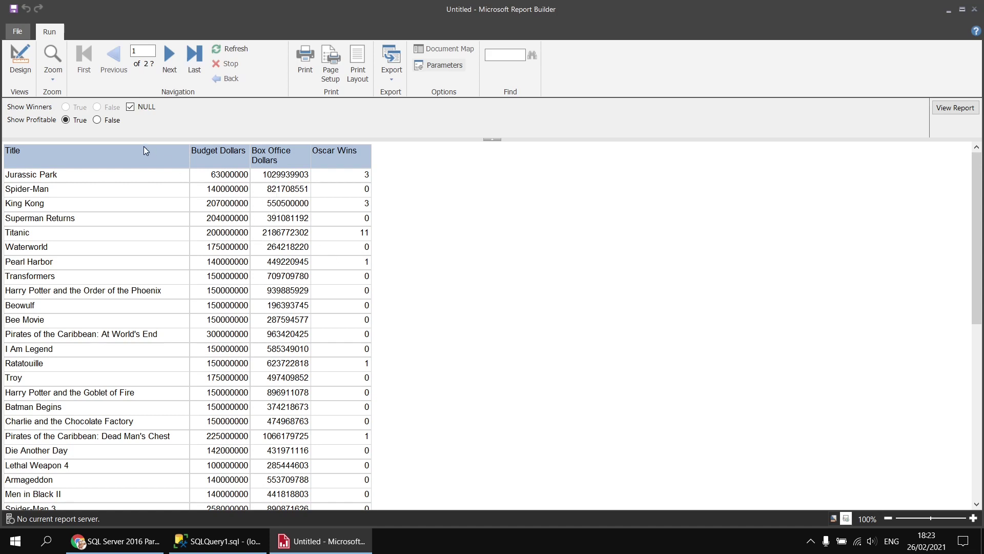
{"action": "left_click", "coordinate": [97, 120]}
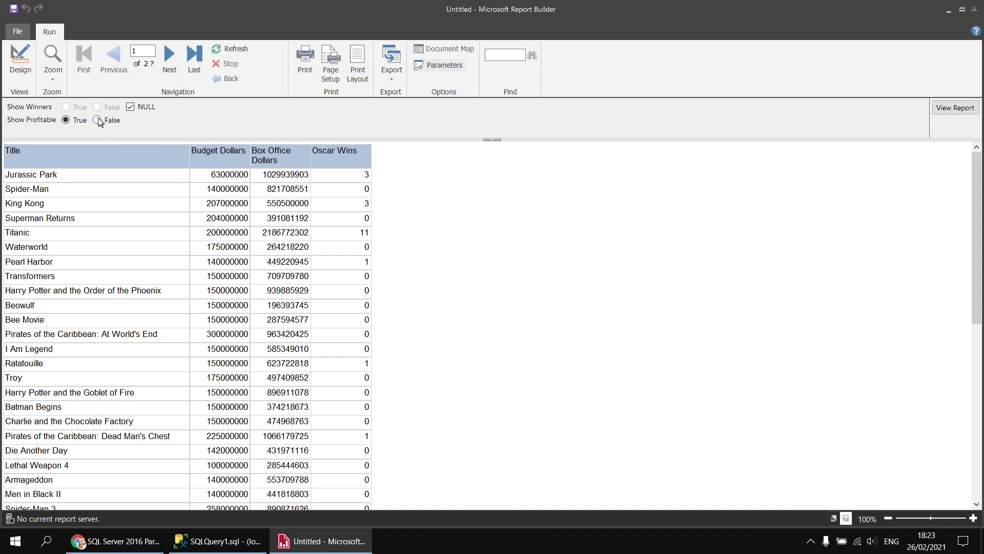
{"action": "left_click", "coordinate": [955, 107]}
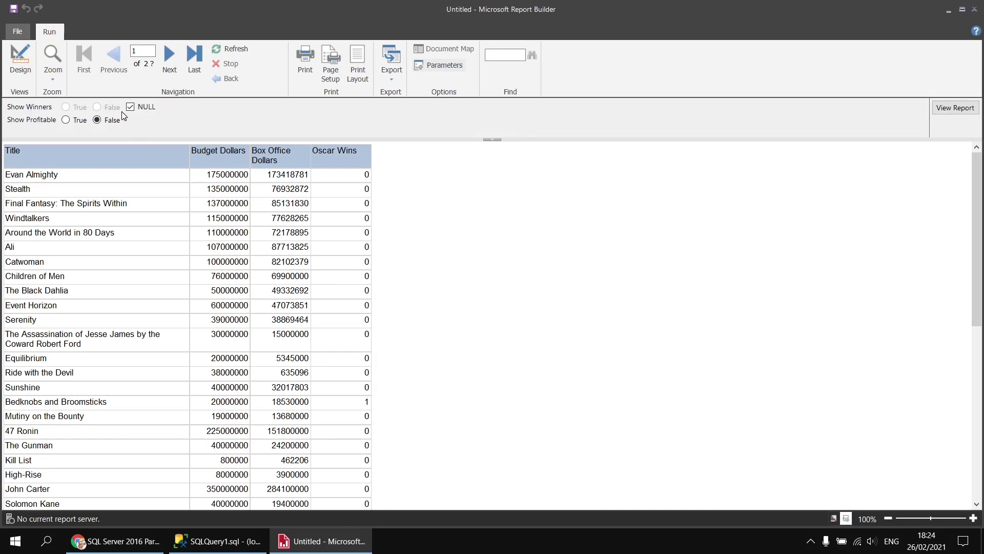
Return to the report design and allow null values for the ShowProfitable parameter.
{"action": "left_click", "coordinate": [21, 60]}
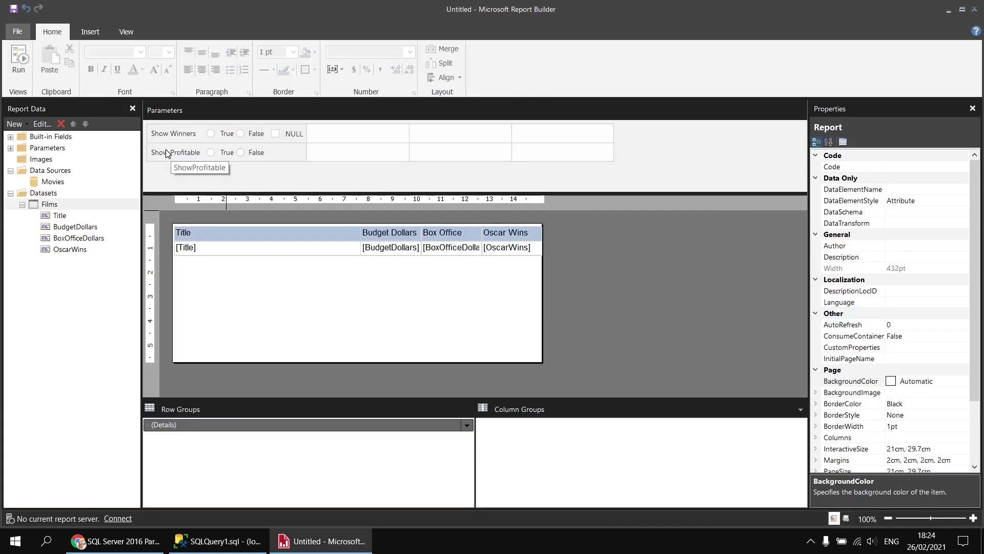
{"action": "double_click", "coordinate": [169, 154]}
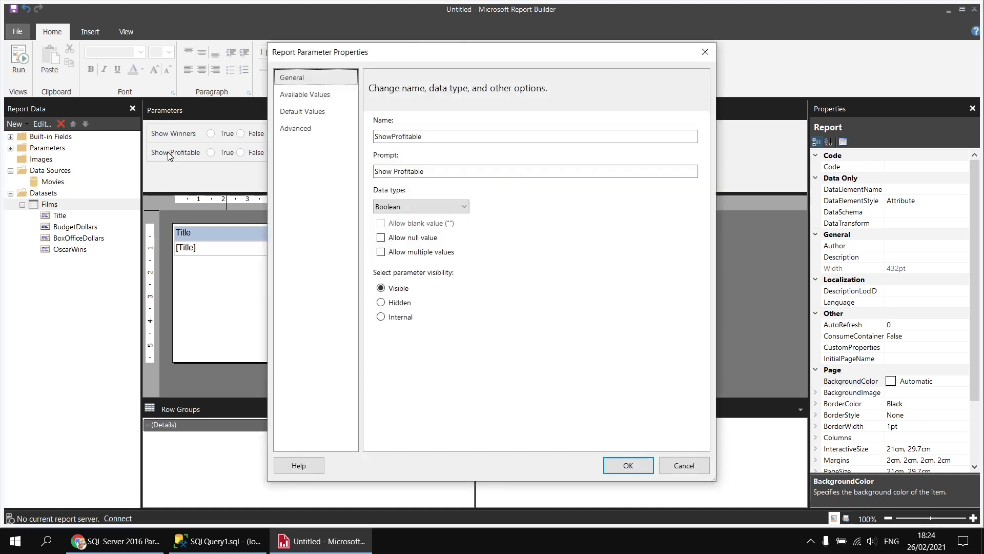
{"action": "left_click", "coordinate": [381, 239]}
{"action": "left_click", "coordinate": [629, 461]}
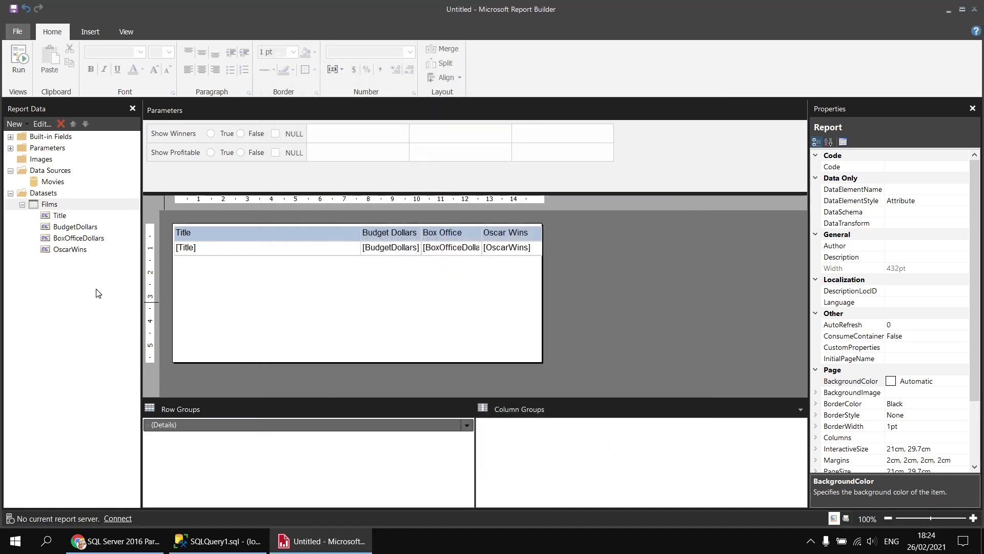
{"action": "right_click", "coordinate": [58, 207]}
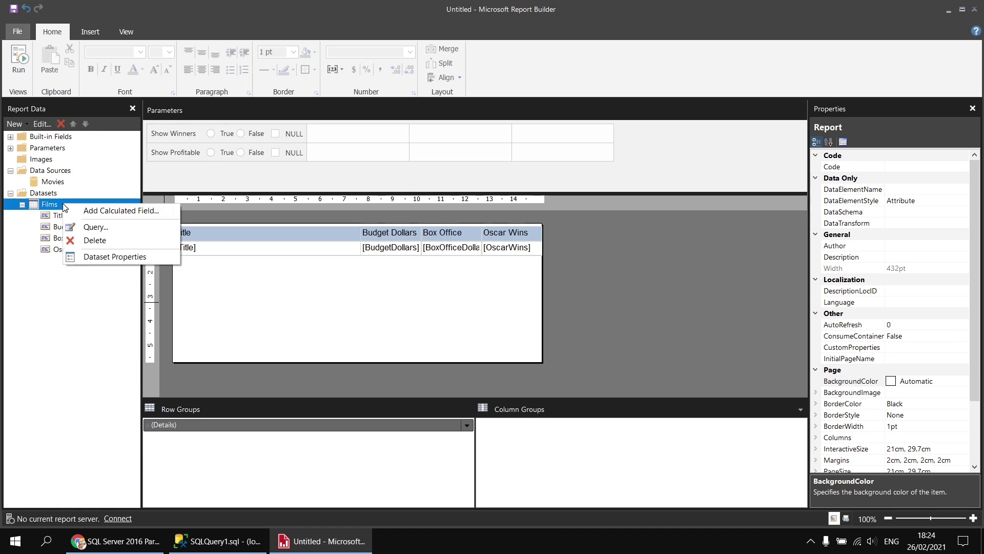
{"action": "left_click", "coordinate": [139, 260]}
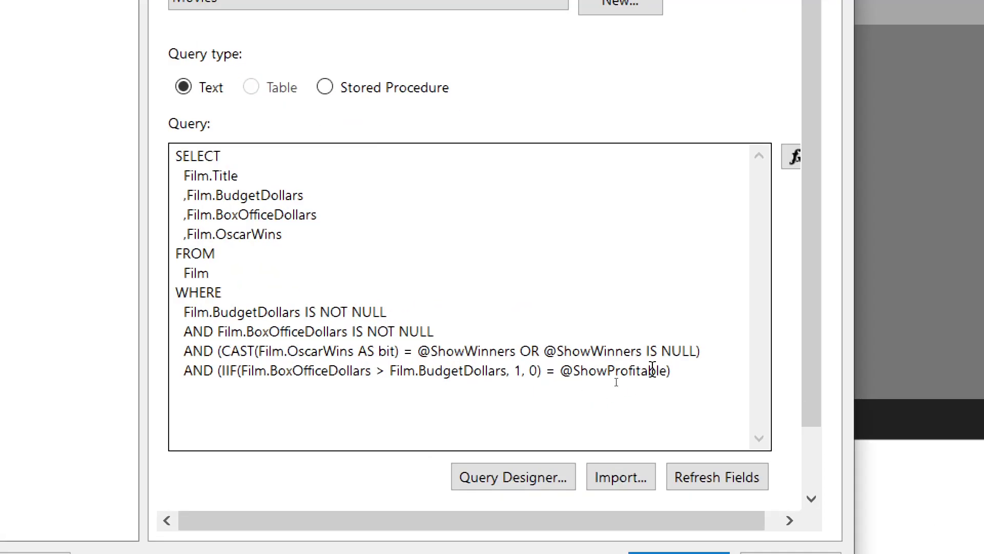
{"action": "left_click", "coordinate": [669, 370]}
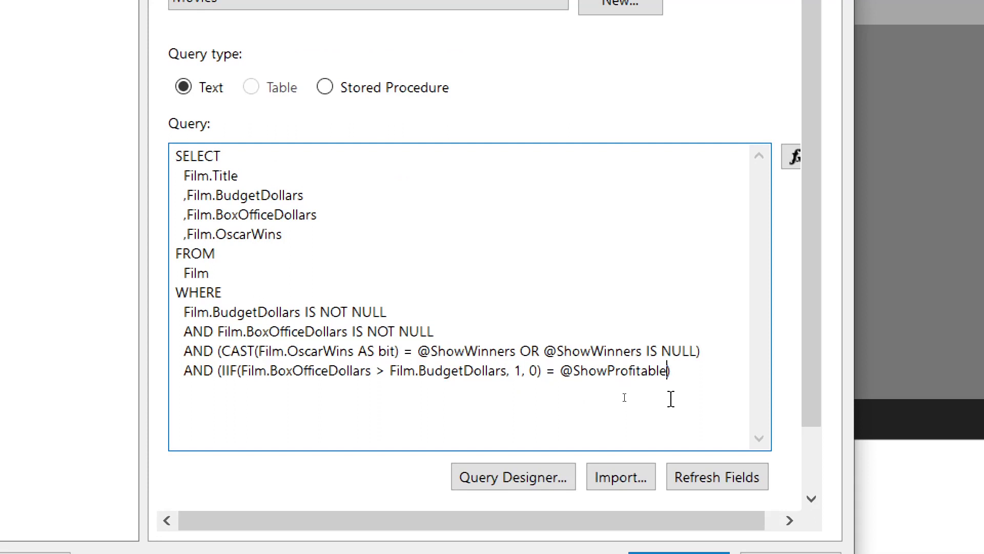
{"action": "type", "text": "OR @ShowP"}
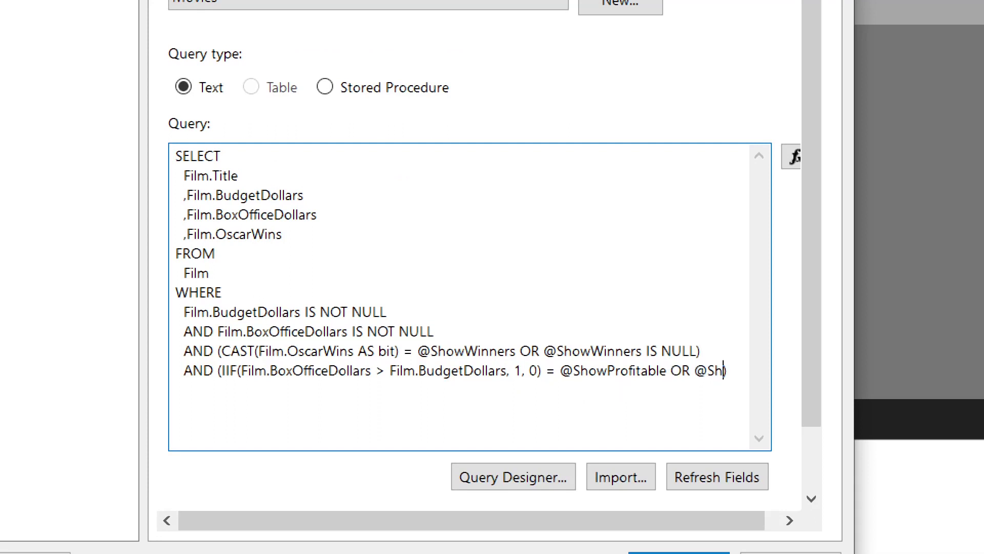
{"action": "type", "text": "rofitable I"}
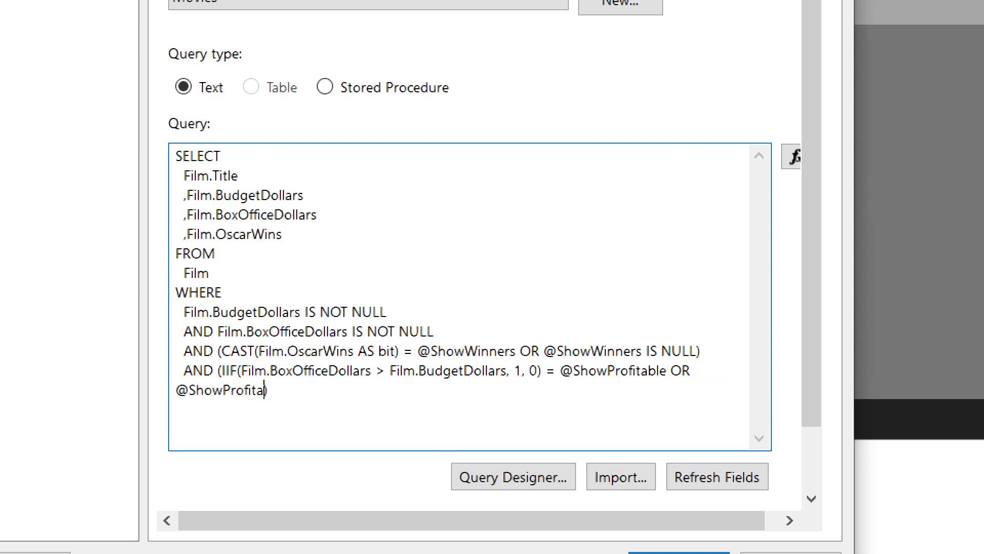
{"action": "type", "text": "S NULL"}
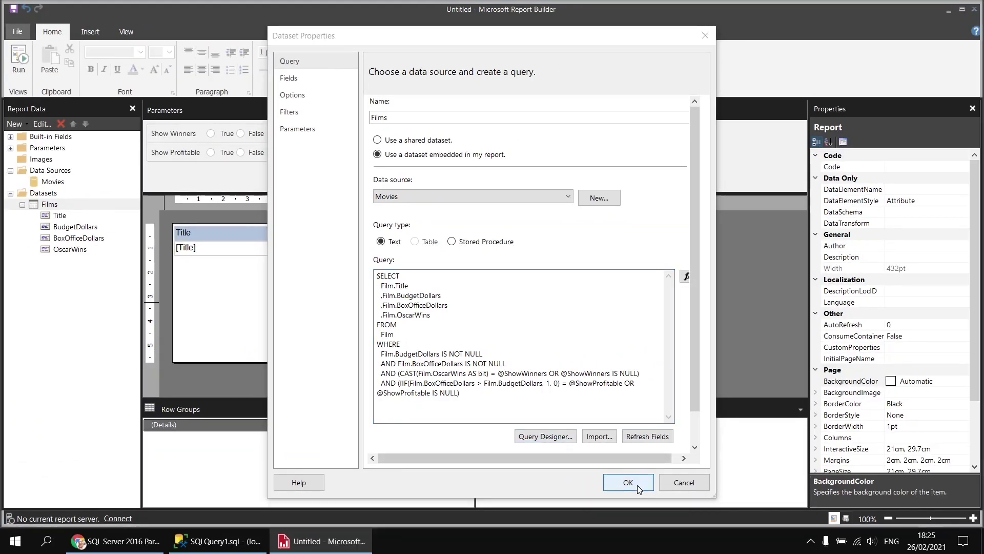
{"action": "left_click", "coordinate": [638, 485]}
Run the report with both parameters null, and view it with Show Winners True and Show Profitable False.
{"action": "left_click", "coordinate": [19, 57]}
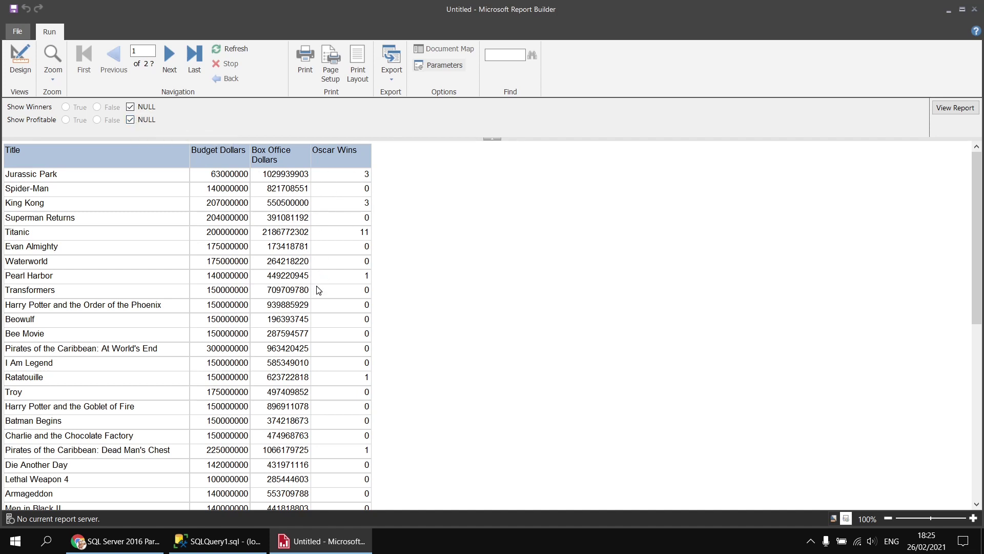
{"action": "left_click", "coordinate": [130, 119]}
{"action": "left_click", "coordinate": [97, 121]}
{"action": "left_click", "coordinate": [131, 107]}
{"action": "left_click", "coordinate": [66, 107]}
{"action": "left_click", "coordinate": [959, 107]}
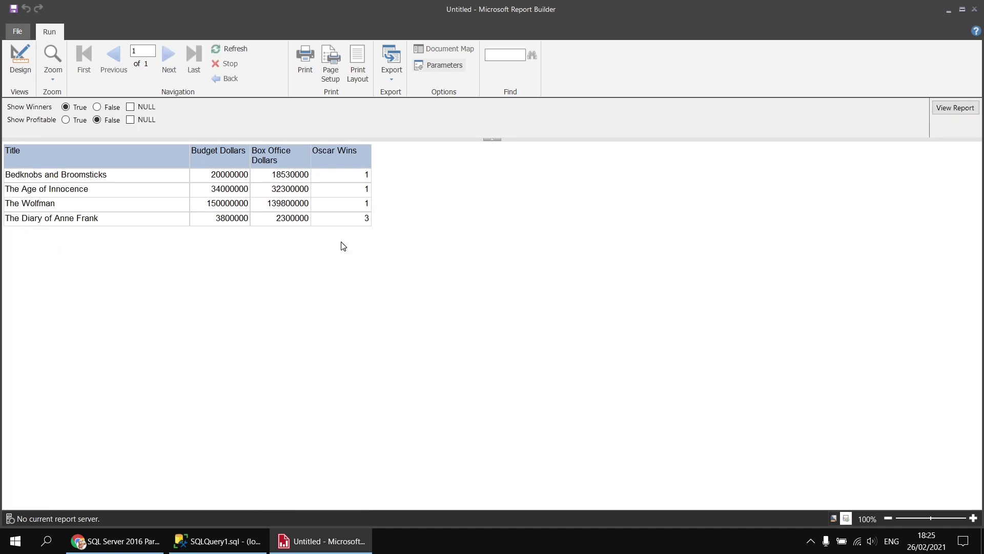
View the report with Show Winners set to False and Show Profitable set to True.
{"action": "left_click", "coordinate": [97, 107]}
{"action": "left_click", "coordinate": [65, 120]}
{"action": "left_click", "coordinate": [952, 108]}
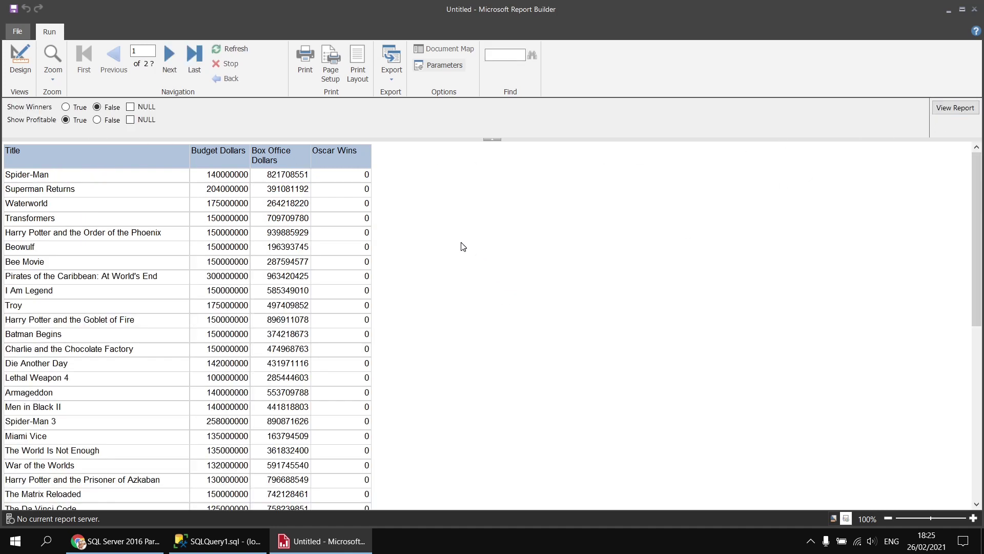